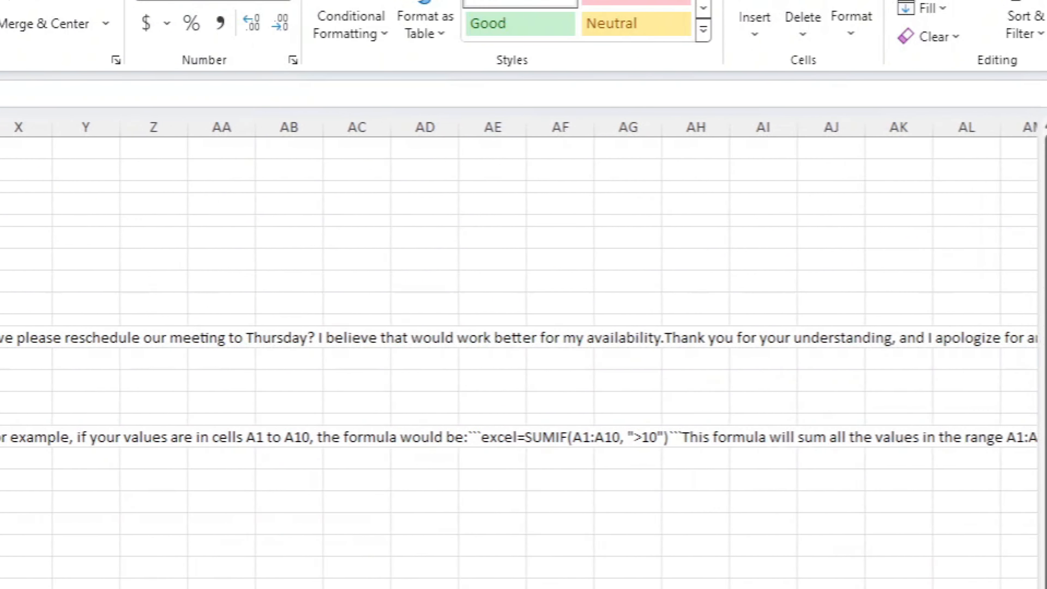
- Read the long AI answers in rows 11 and 16 through to their ends
scroll(519, 355, right, 4)
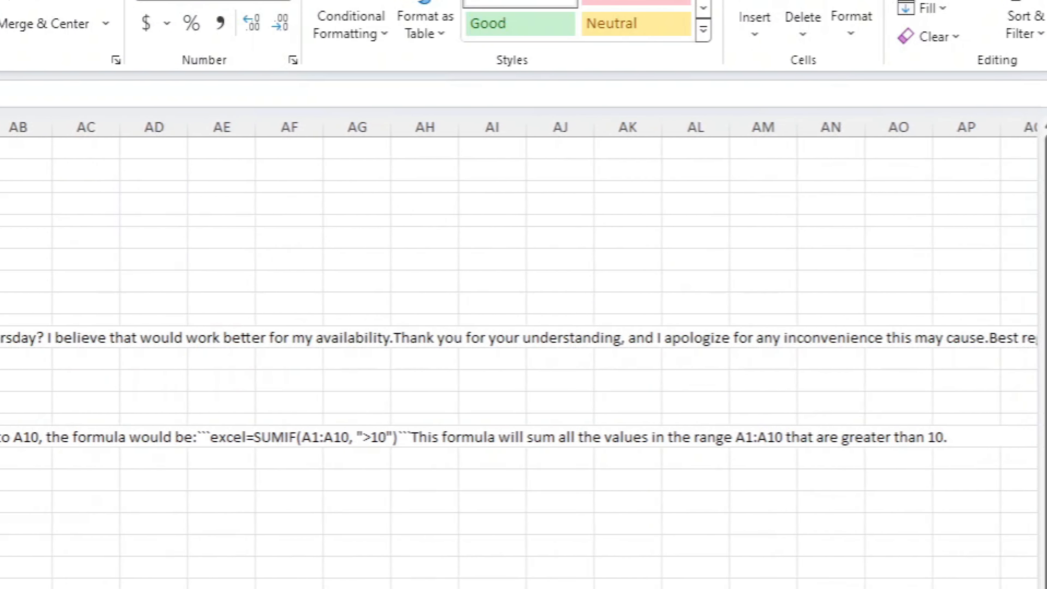
scroll(520, 354, right, 1)
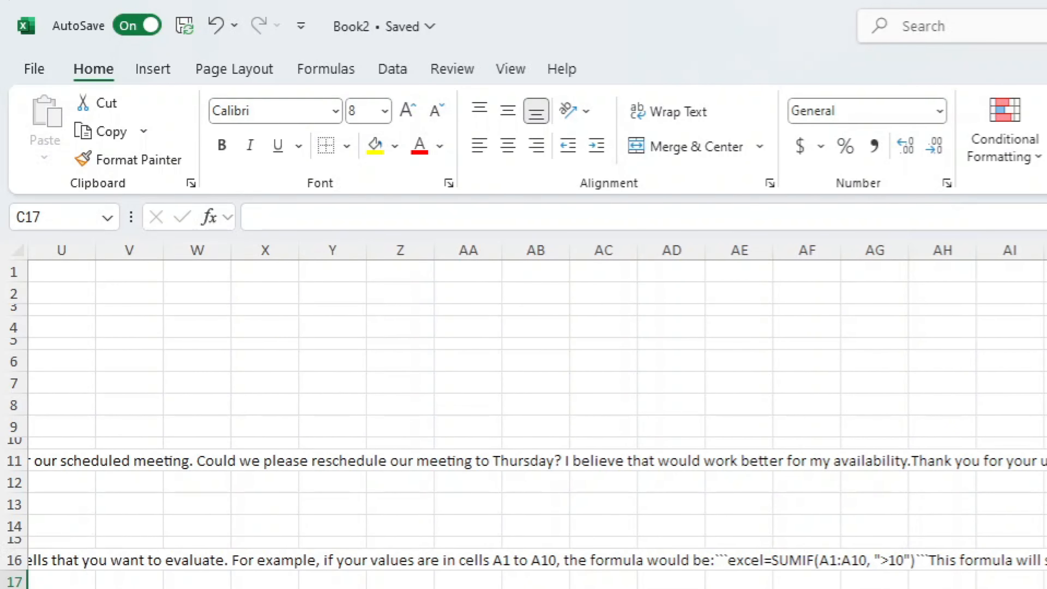
scroll(523, 413, left, 10)
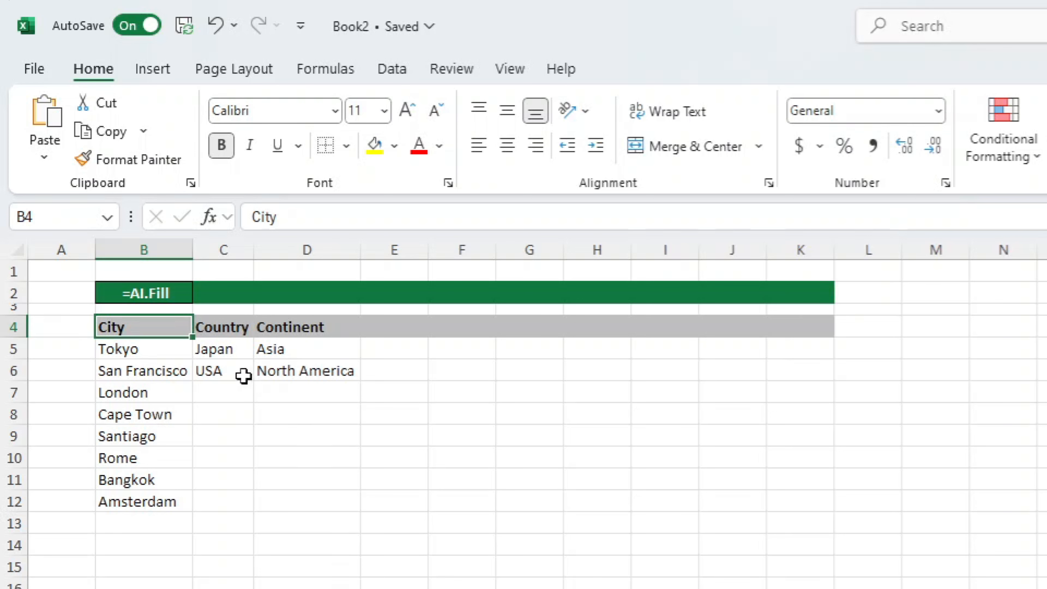
click(235, 330)
click(340, 328)
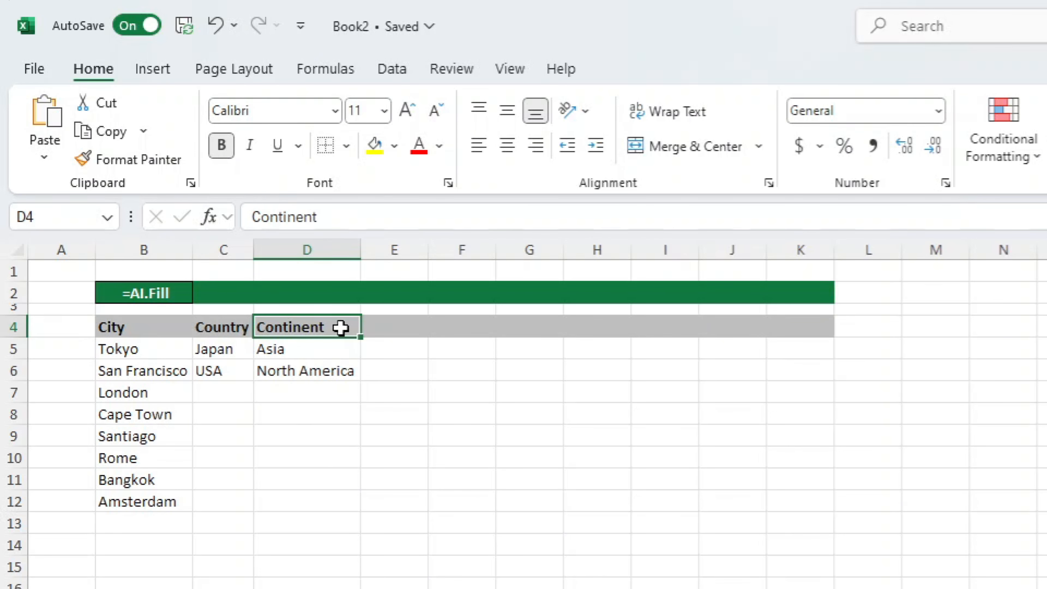
drag(229, 399, 298, 501)
- Enter =AI.FILL(B4:D6,B7:B12) in cell C7 to complete the city table, and autofit column C
click(222, 398)
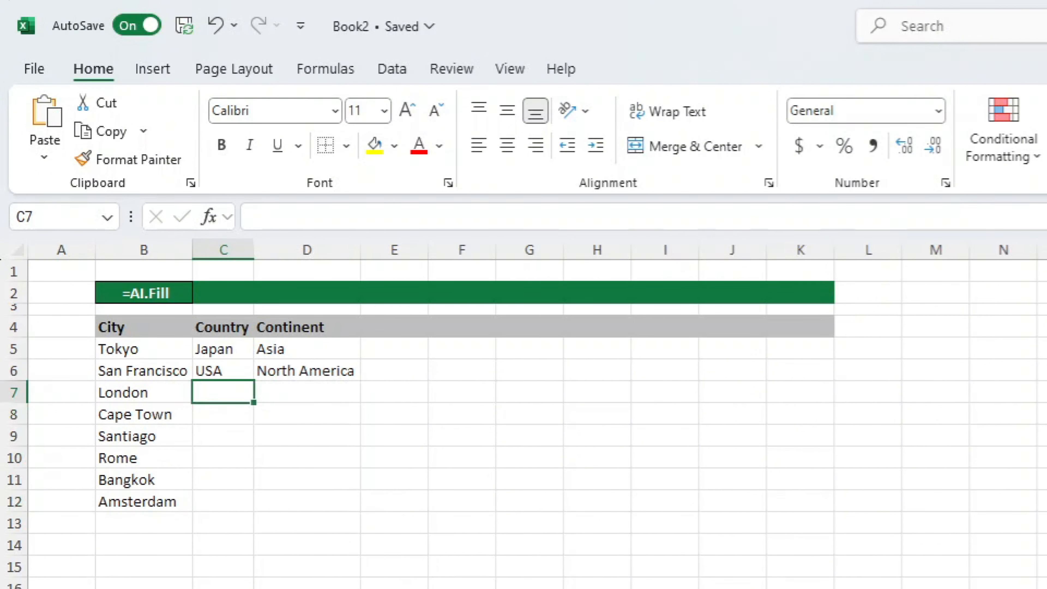
text(=AI.)
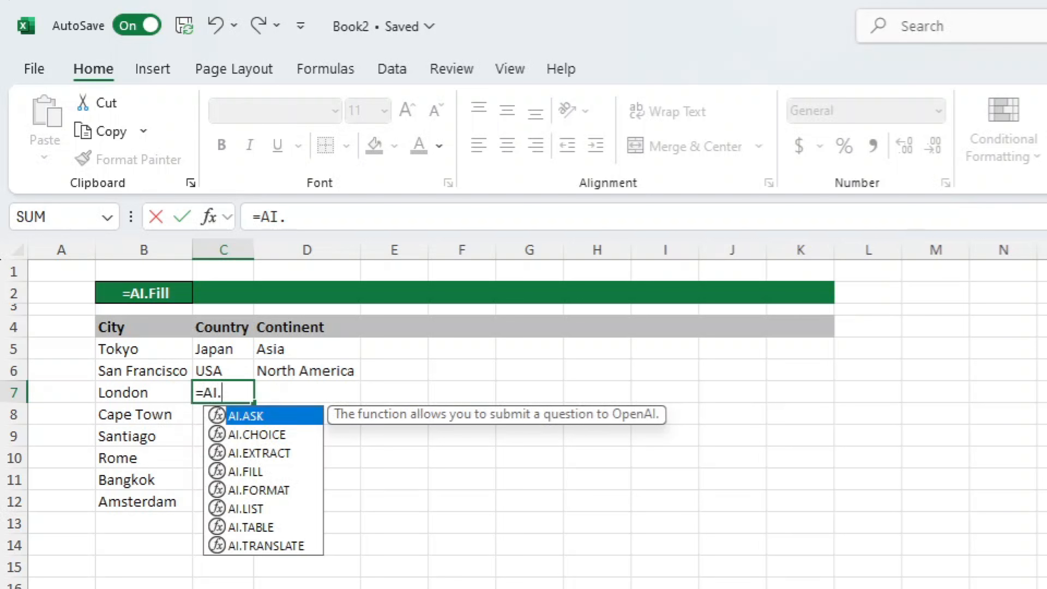
text(FILL)
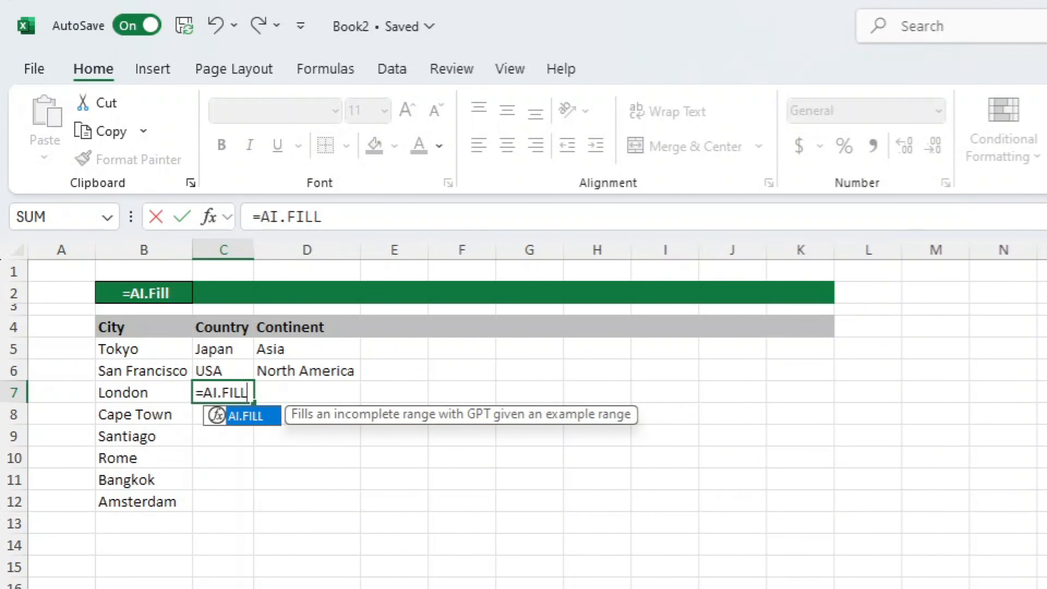
text(()
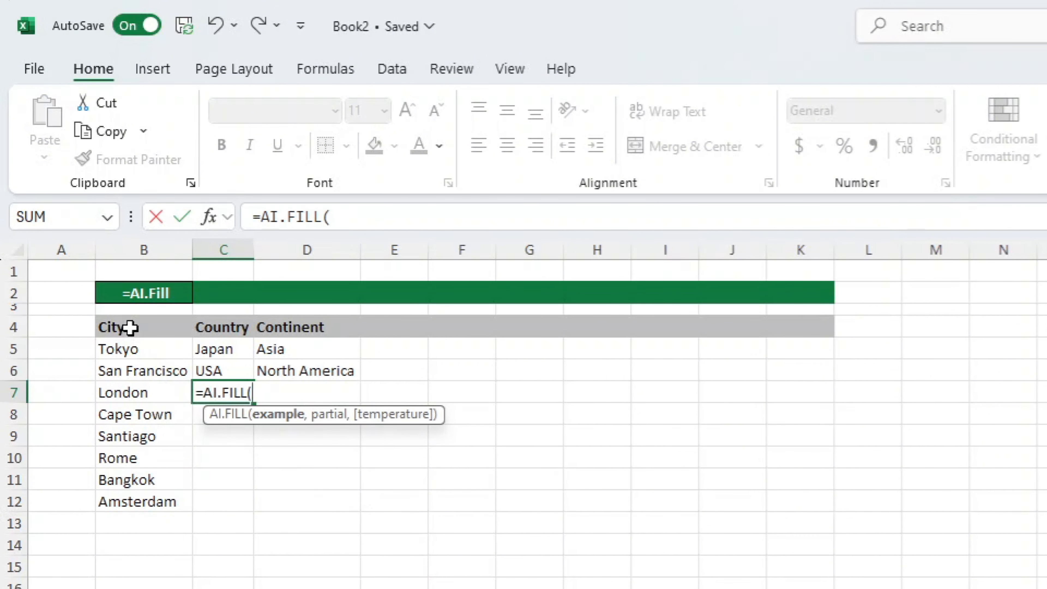
drag(131, 327, 311, 368)
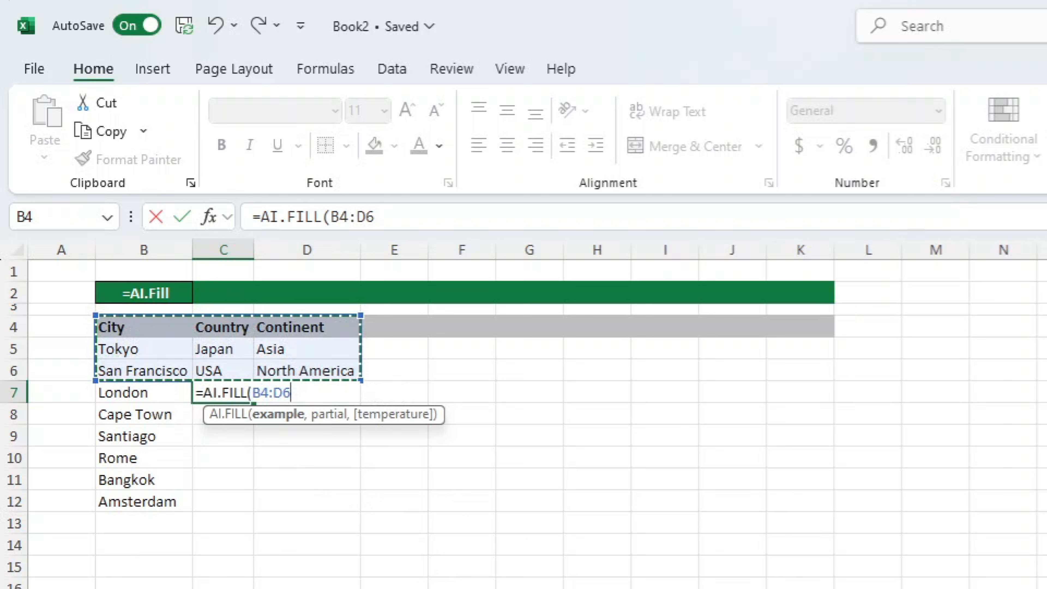
key(F2)
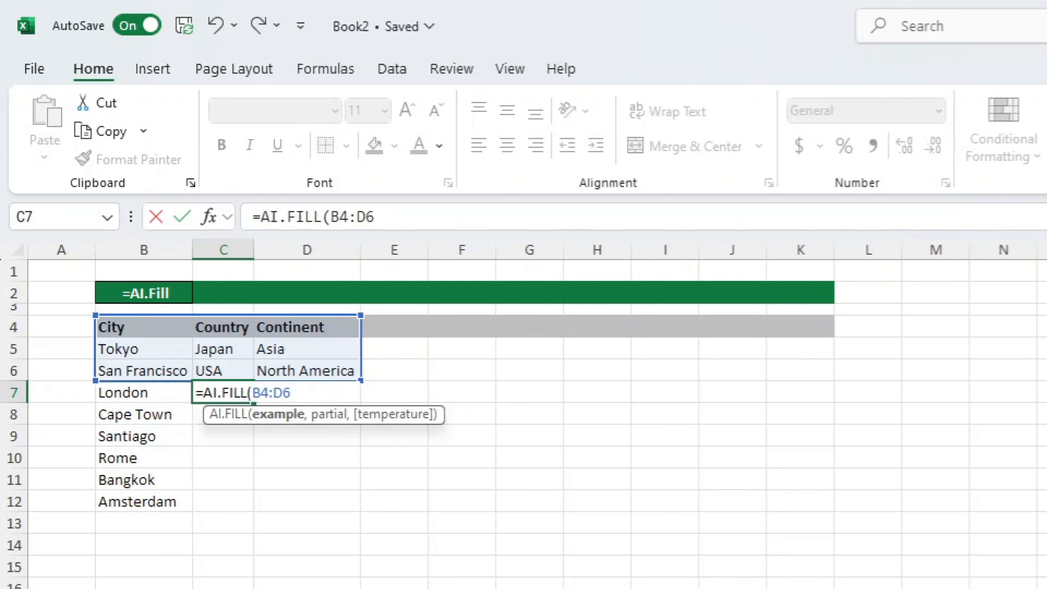
text(,)
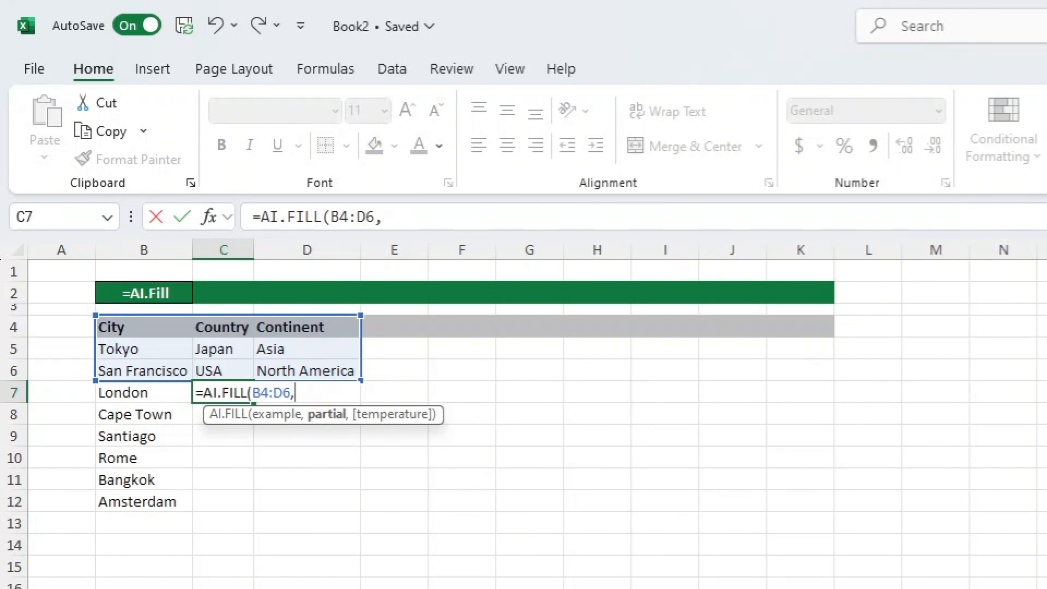
drag(144, 392, 144, 502)
text())
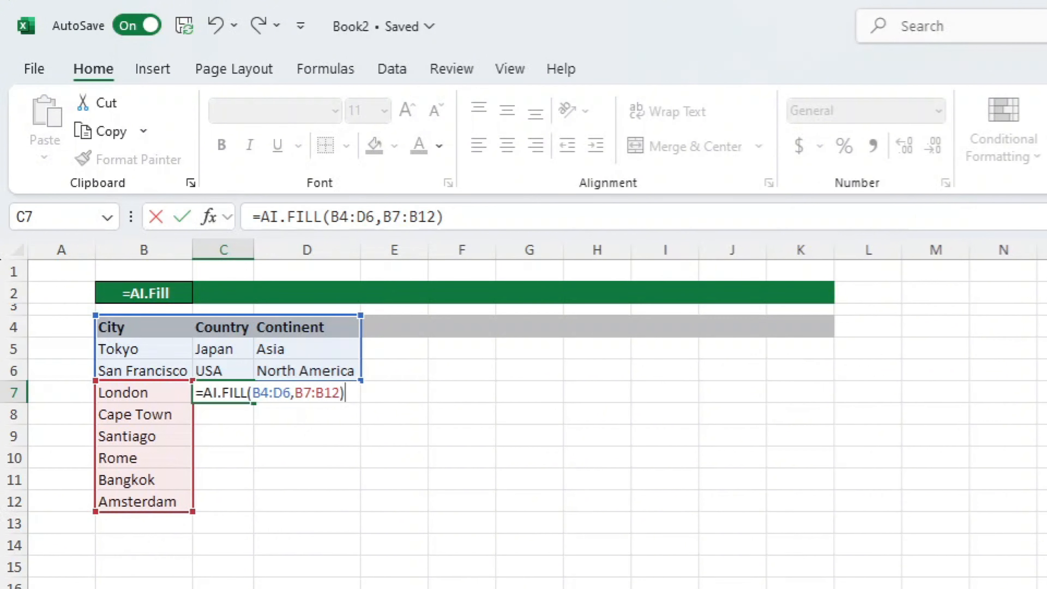
key(Return)
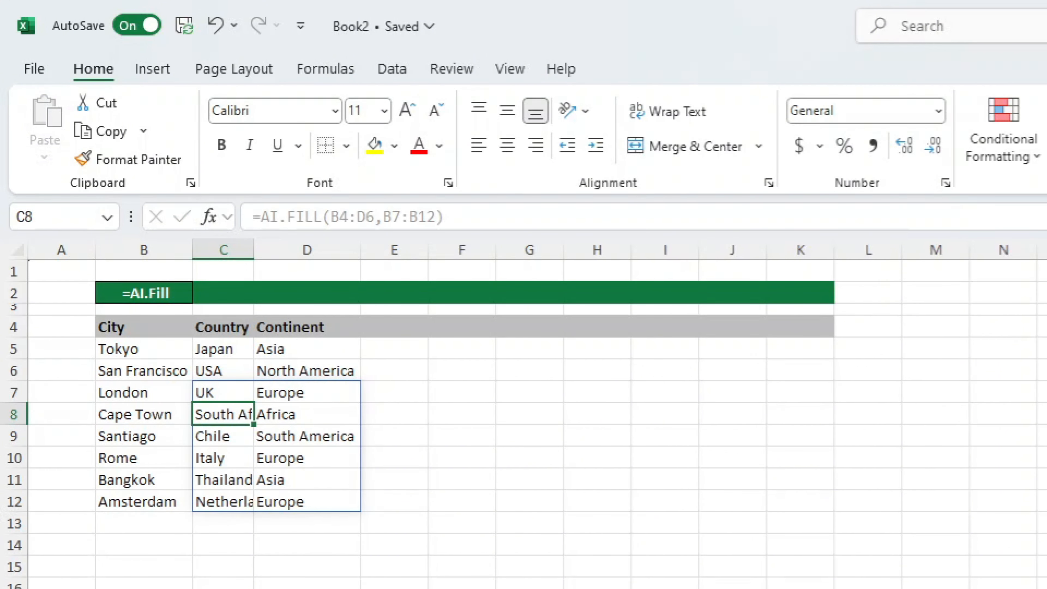
double_click(254, 250)
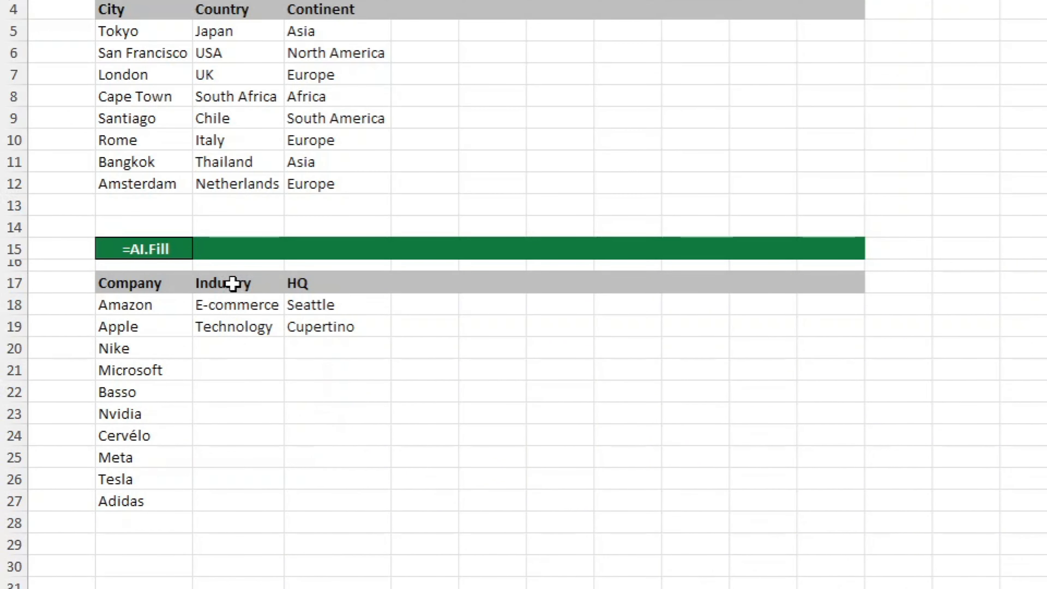
drag(230, 283, 233, 317)
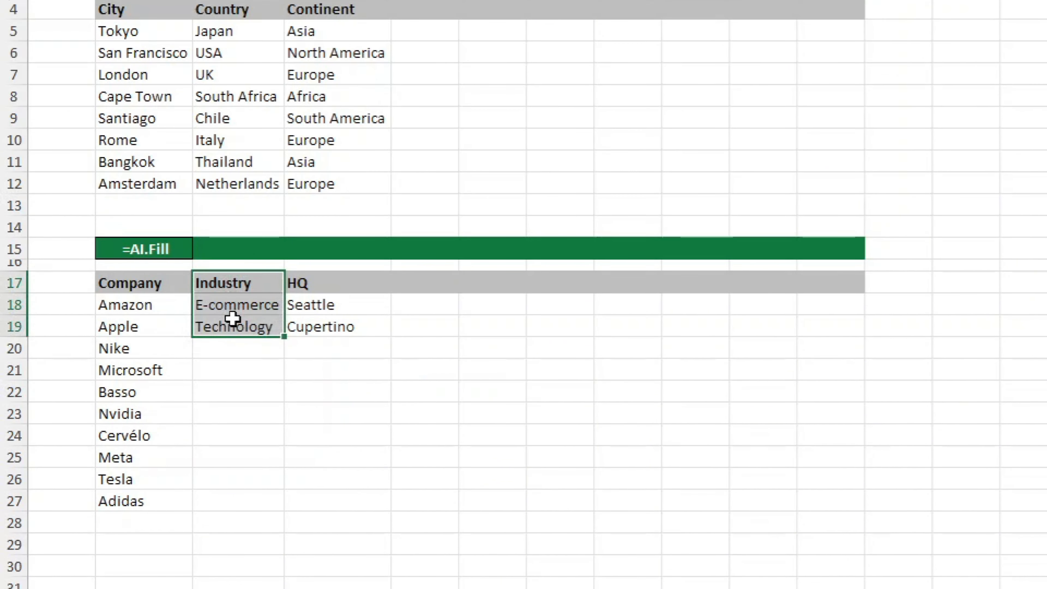
drag(367, 283, 369, 320)
drag(136, 305, 136, 326)
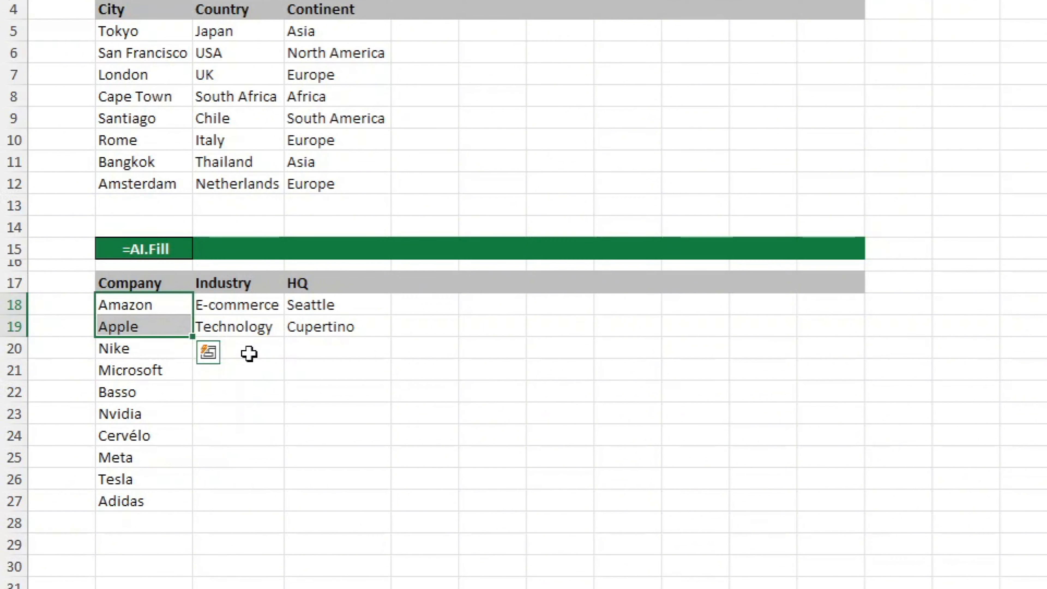
- Enter =AI.FILL(B17:D19,B20:B27) in cell C20 to complete the company table, and autofit columns C and D
click(249, 353)
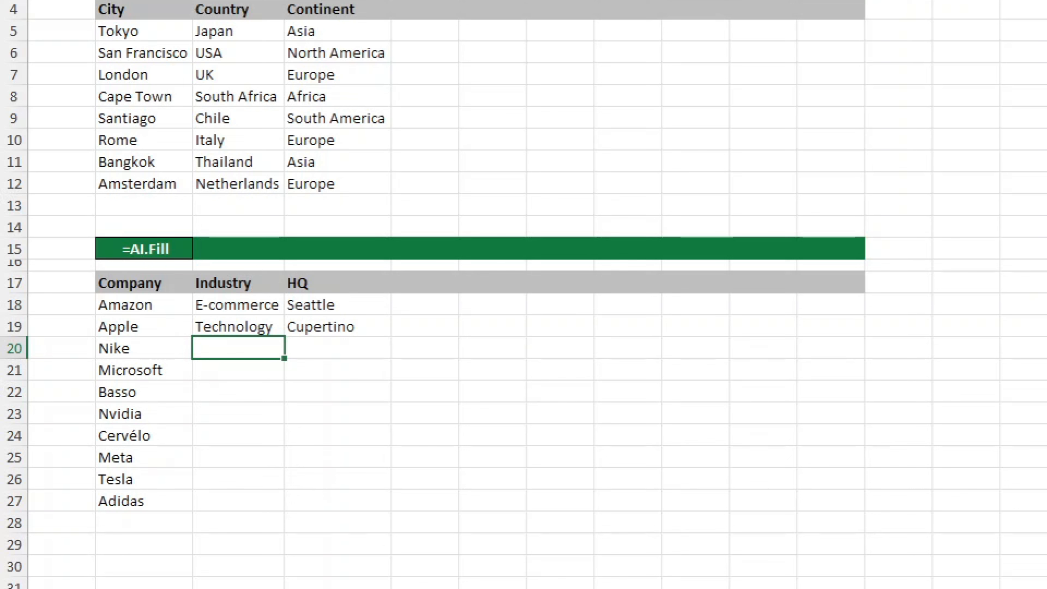
text(=A)
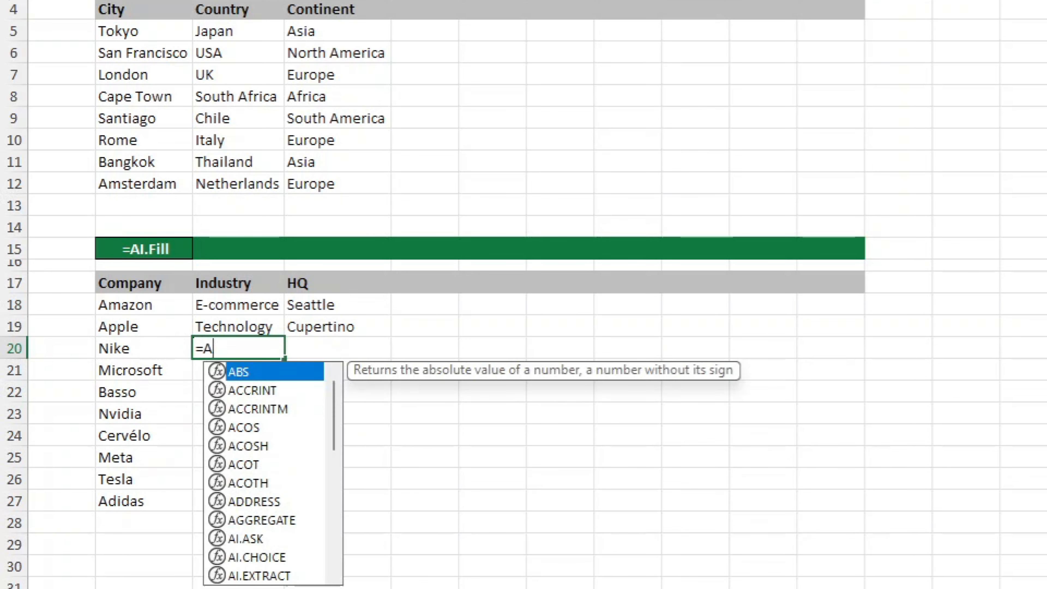
text(I.FI)
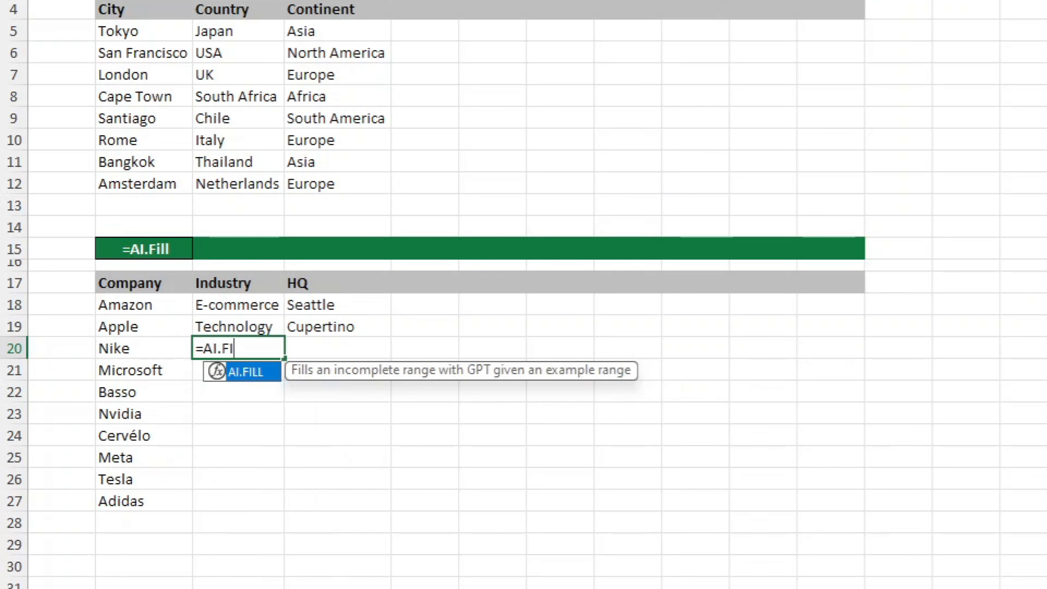
text(LL()
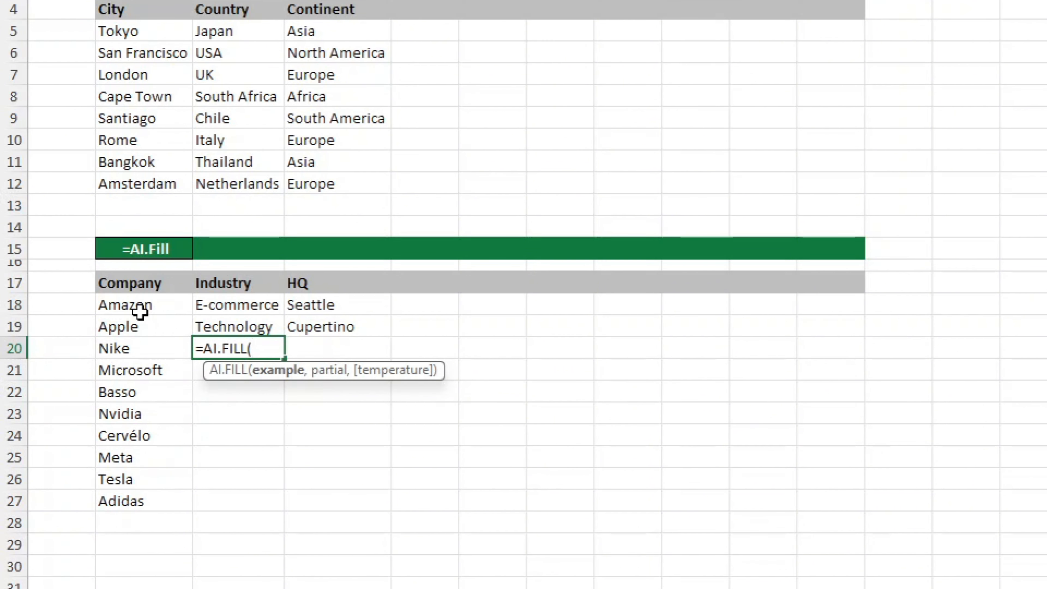
drag(127, 284, 338, 326)
text(,)
drag(124, 349, 124, 501)
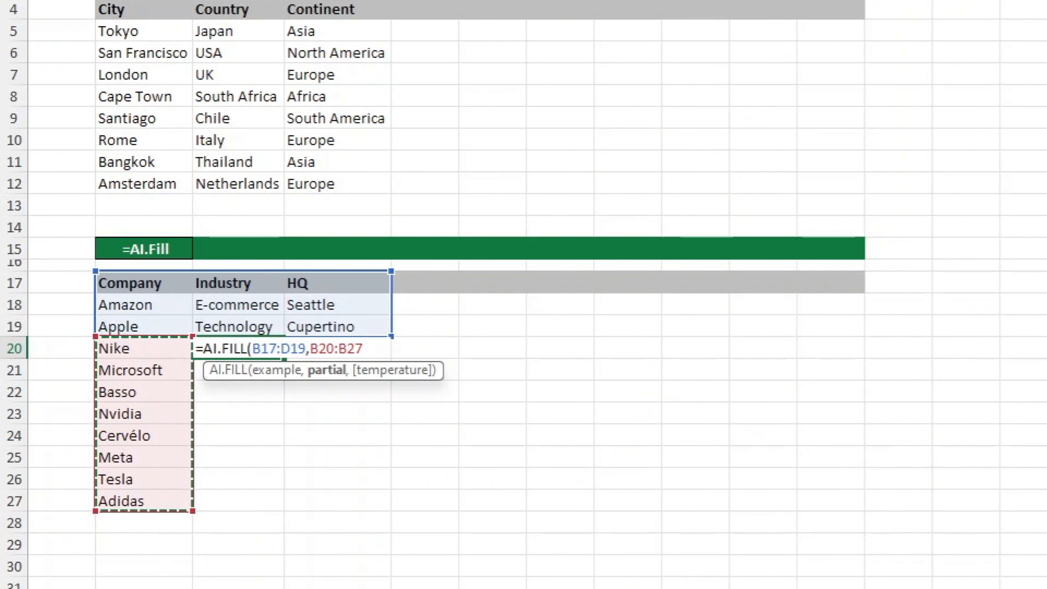
text())
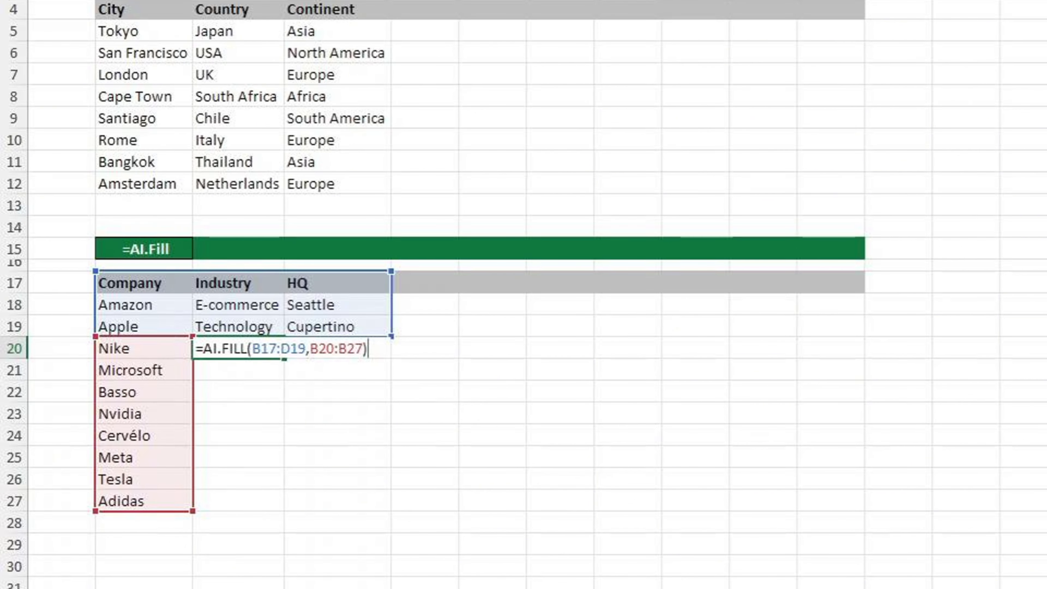
key(Return)
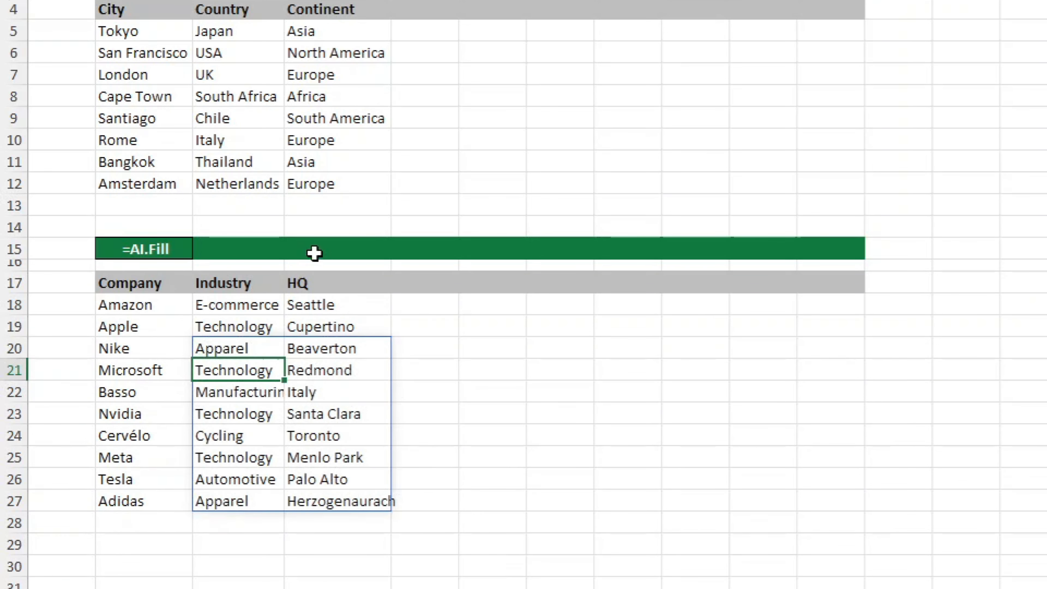
double_click(284, 1)
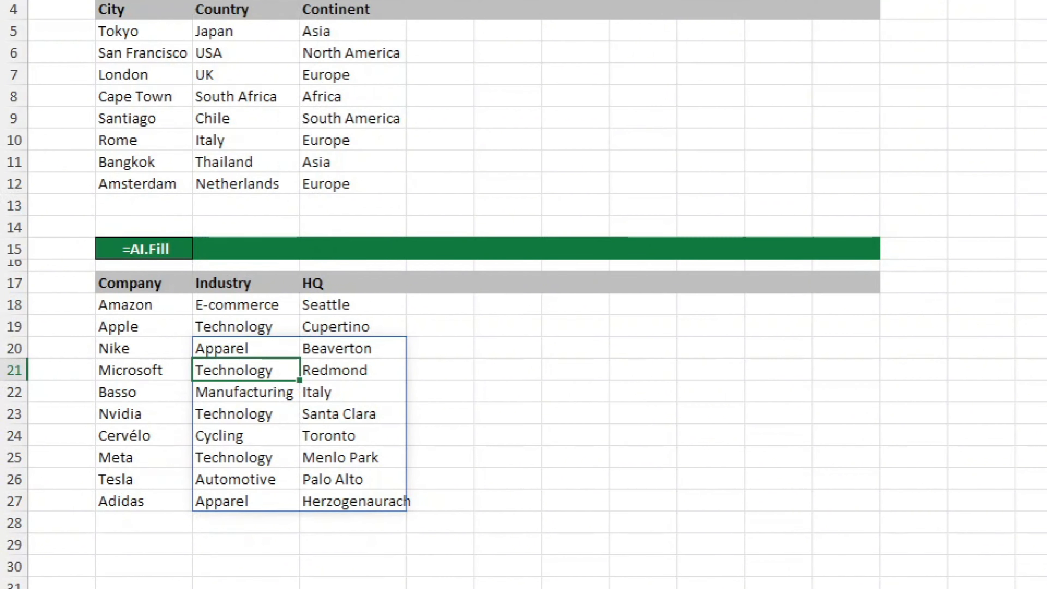
double_click(406, 1)
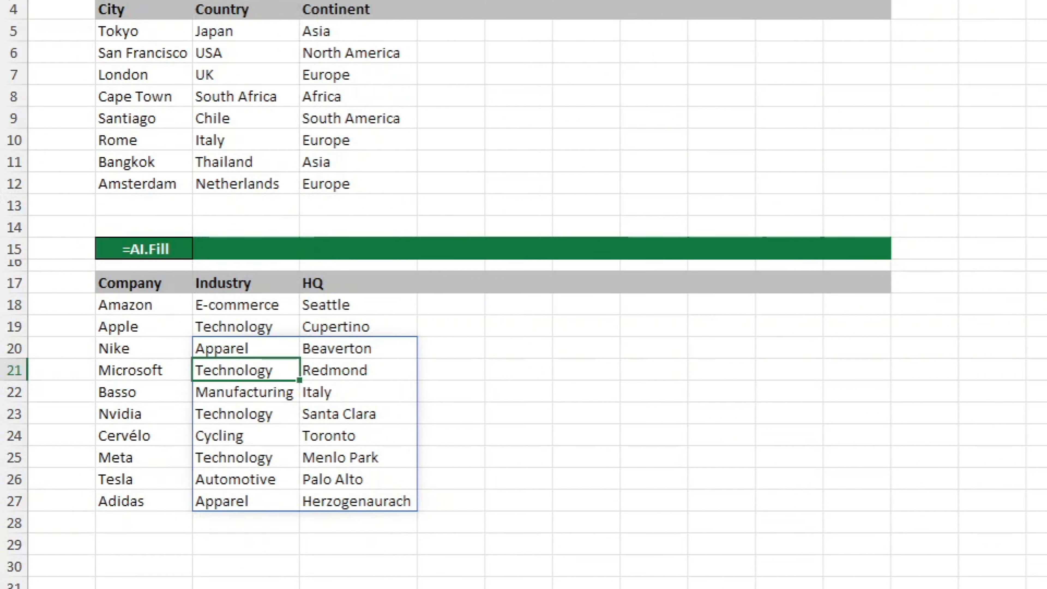
- Switch to the AI.EXTRACT worksheet and widen column N slightly so the last names fit
click(578, 588)
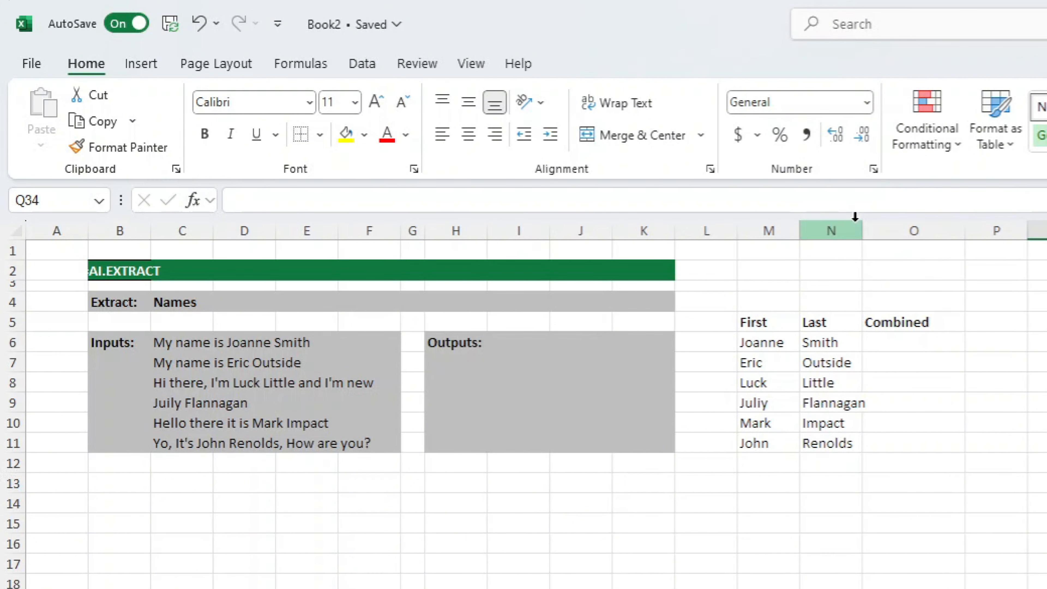
drag(862, 225, 871, 225)
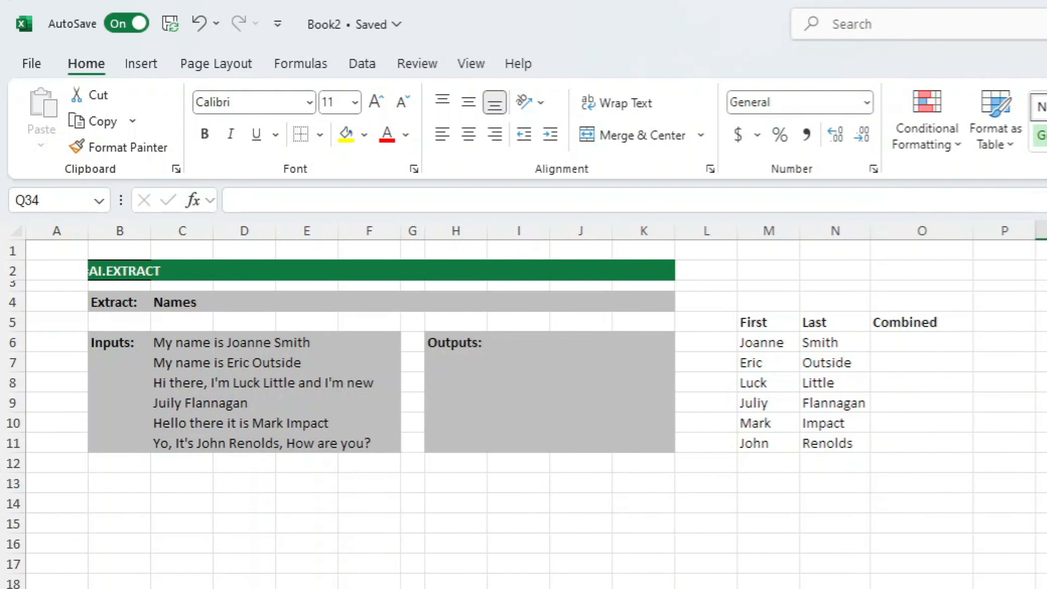
click(1046, 588)
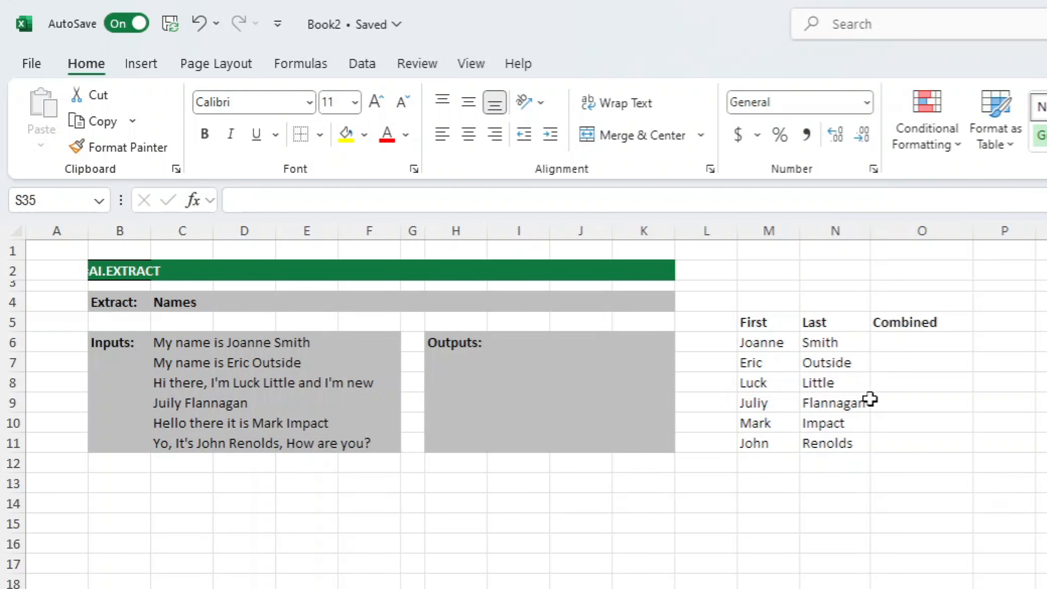
- Enter the first person's full name, combining the First and Last columns, in cell O6 under Combined
drag(758, 336, 758, 444)
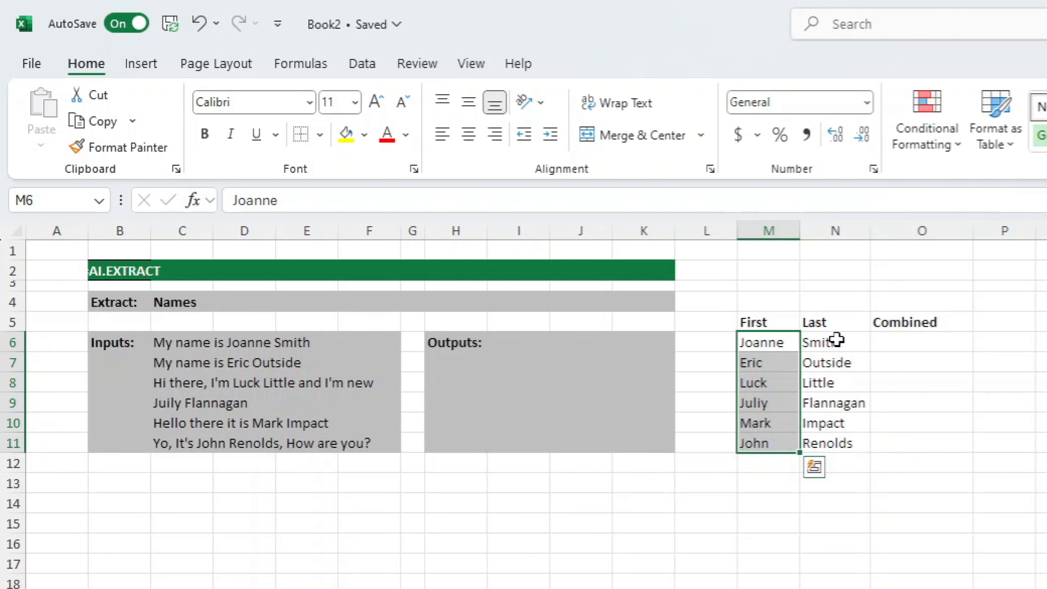
drag(835, 342, 848, 439)
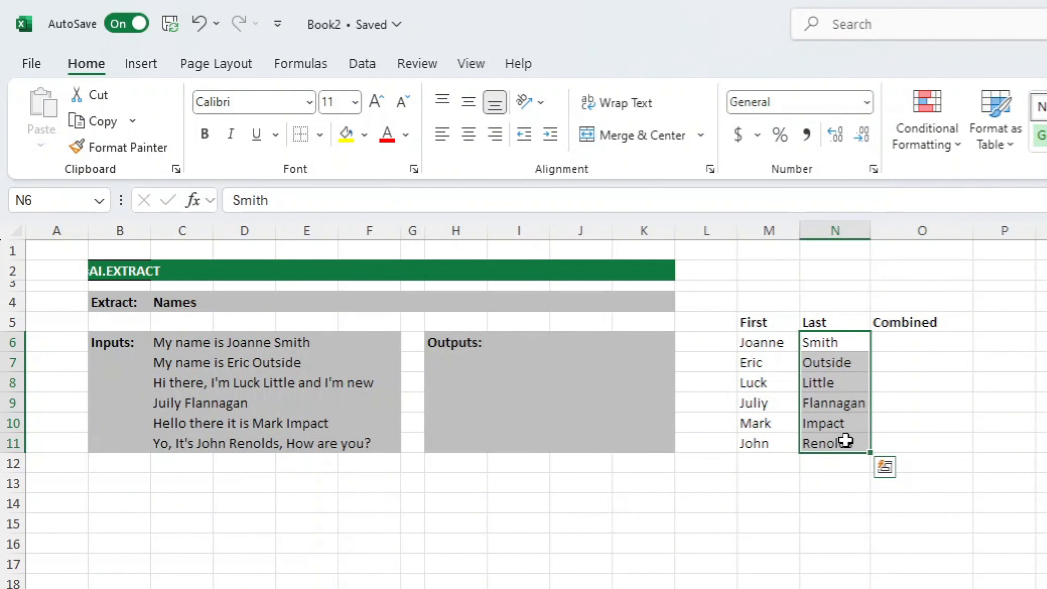
click(946, 345)
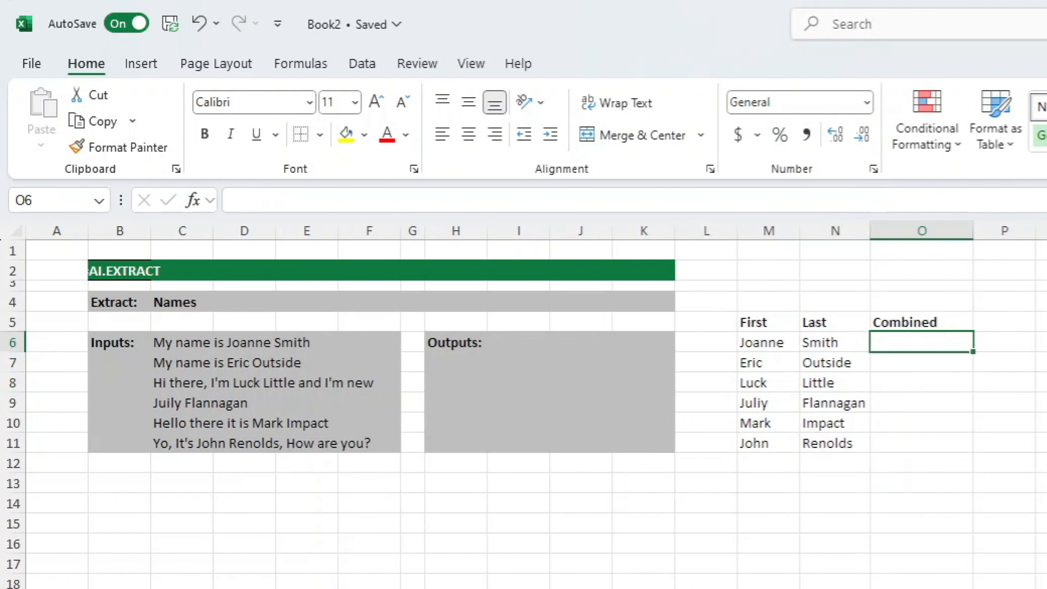
text(J)
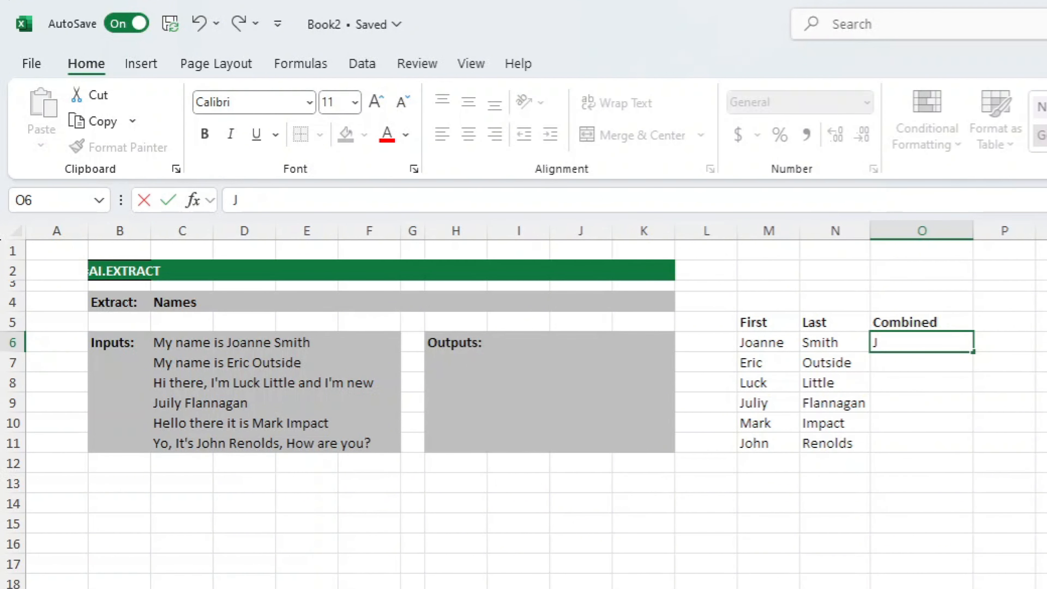
text(oanne )
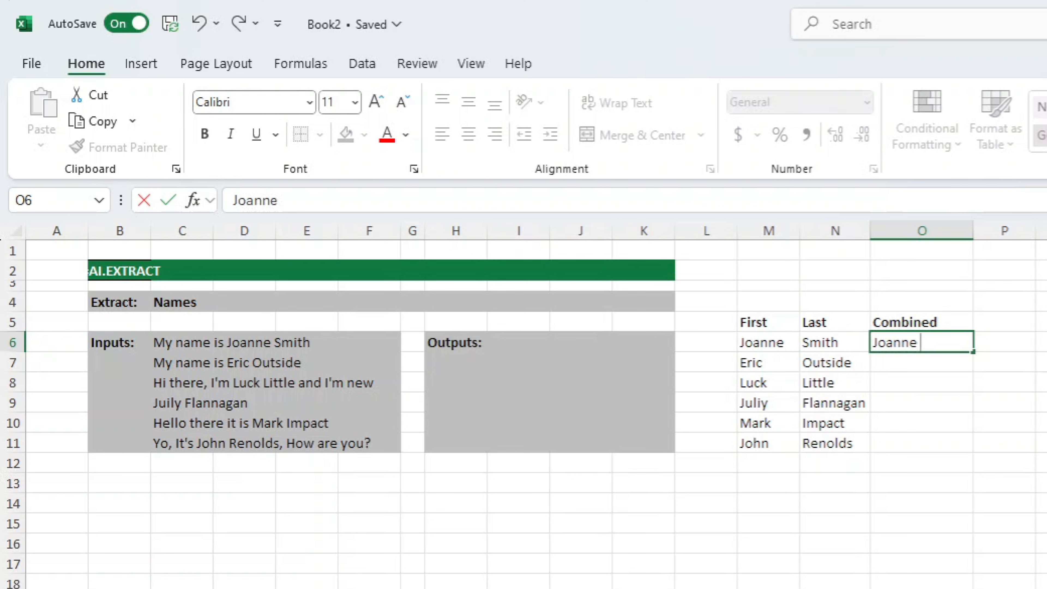
text(Smith)
key(Return)
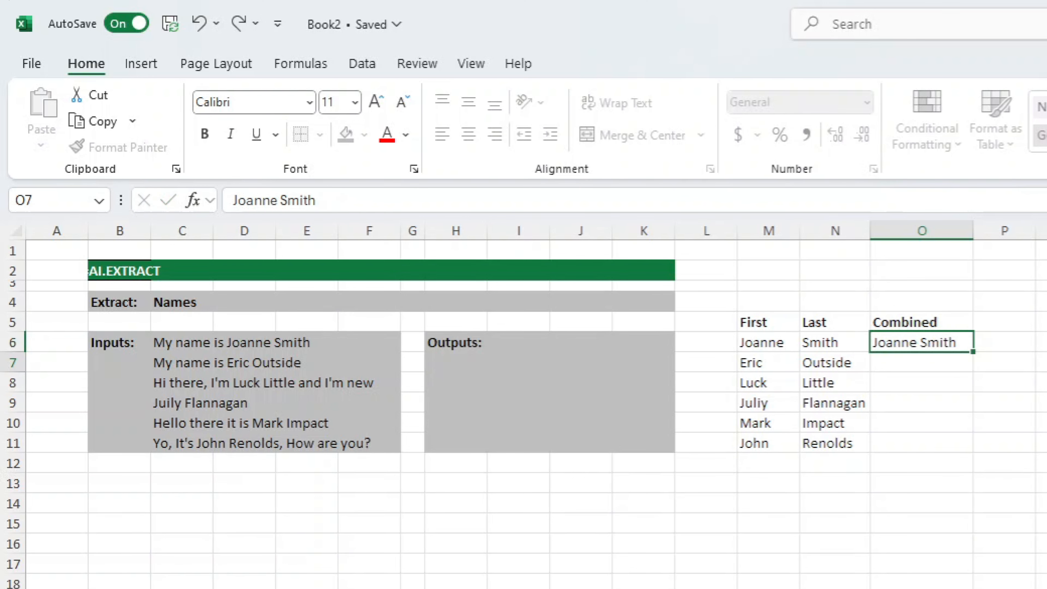
- Flash Fill the Combined column in O6:O11 from the full name in O6
drag(933, 345, 939, 441)
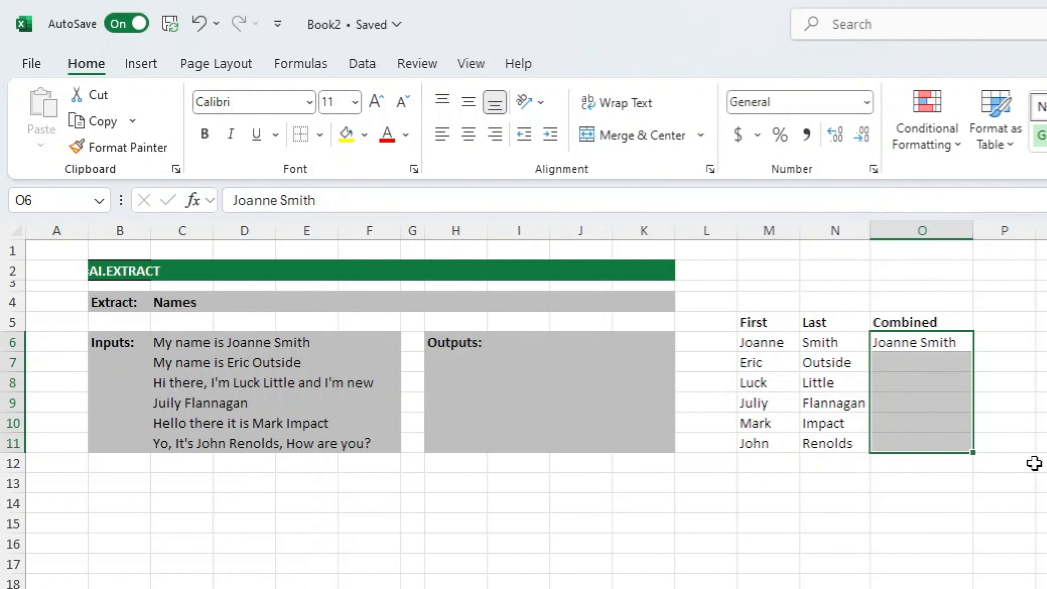
key(ctrl+e)
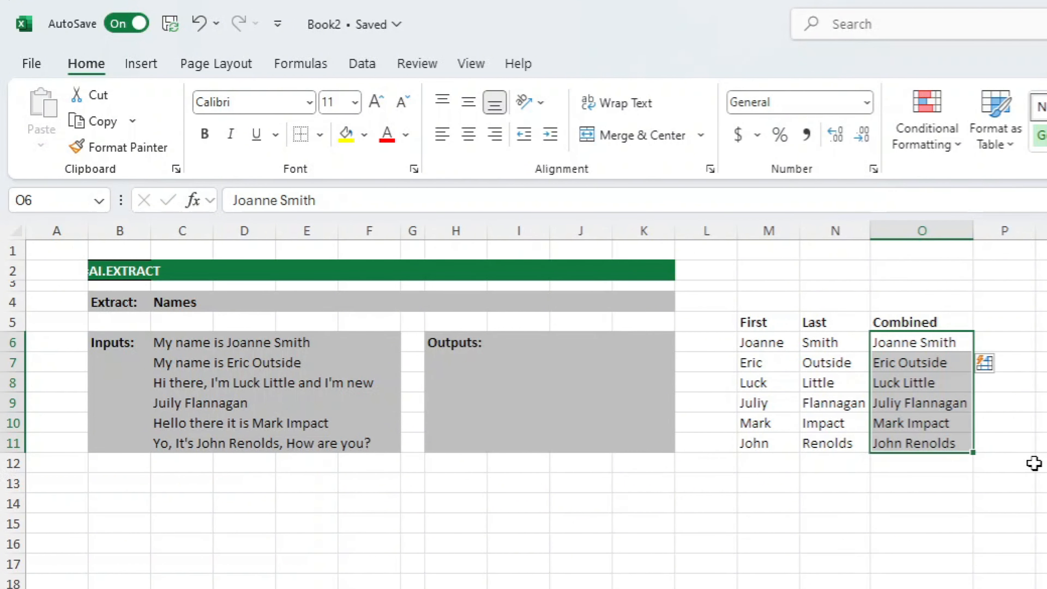
- Enter the first person's full name in output cell I6 and try to Flash Fill the remaining names through I11
click(513, 340)
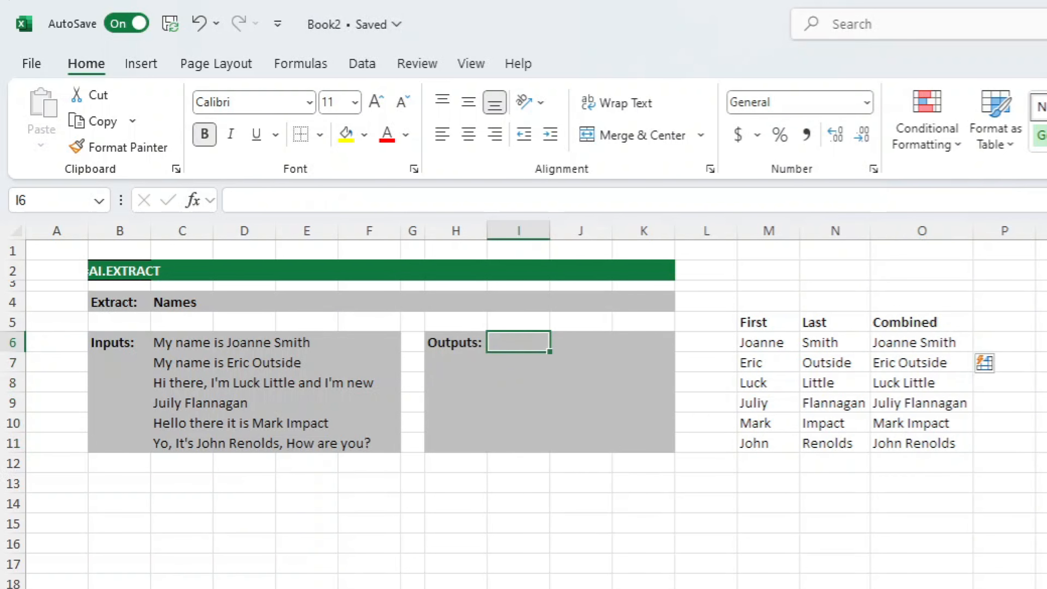
click(174, 346)
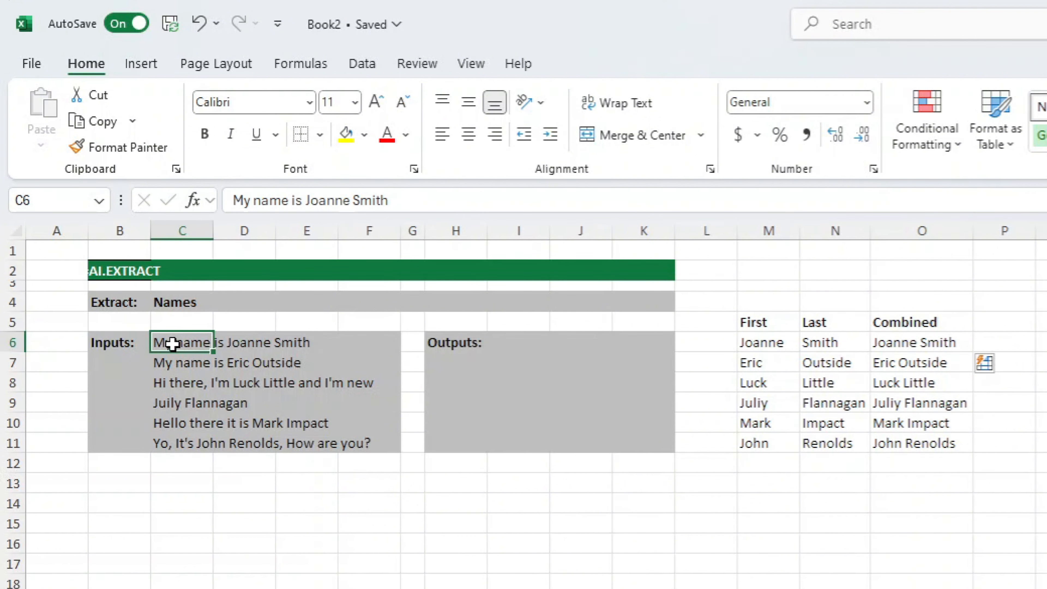
drag(175, 344, 358, 346)
click(498, 345)
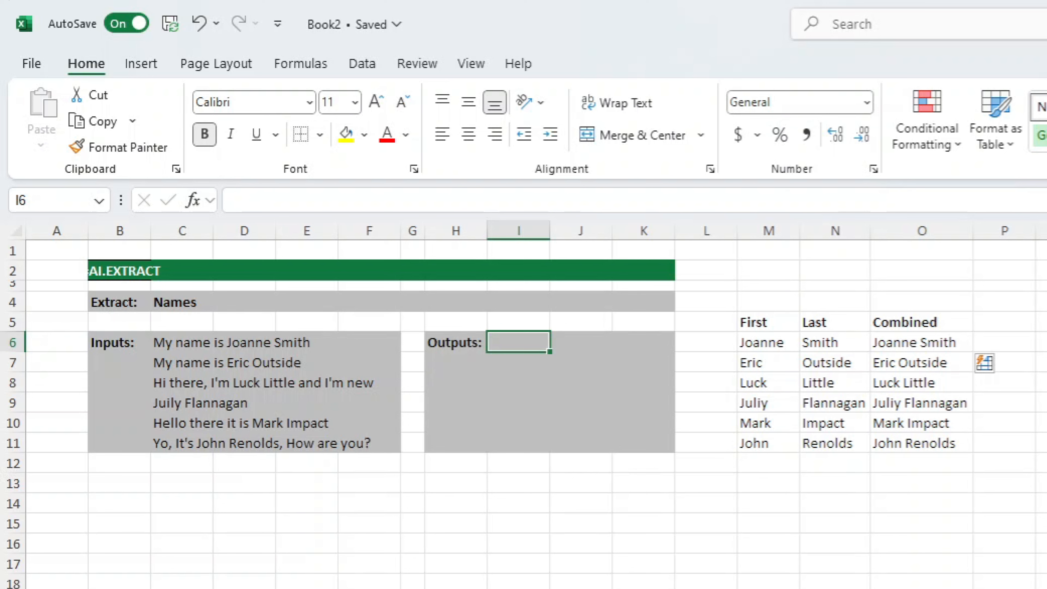
text(Joanne)
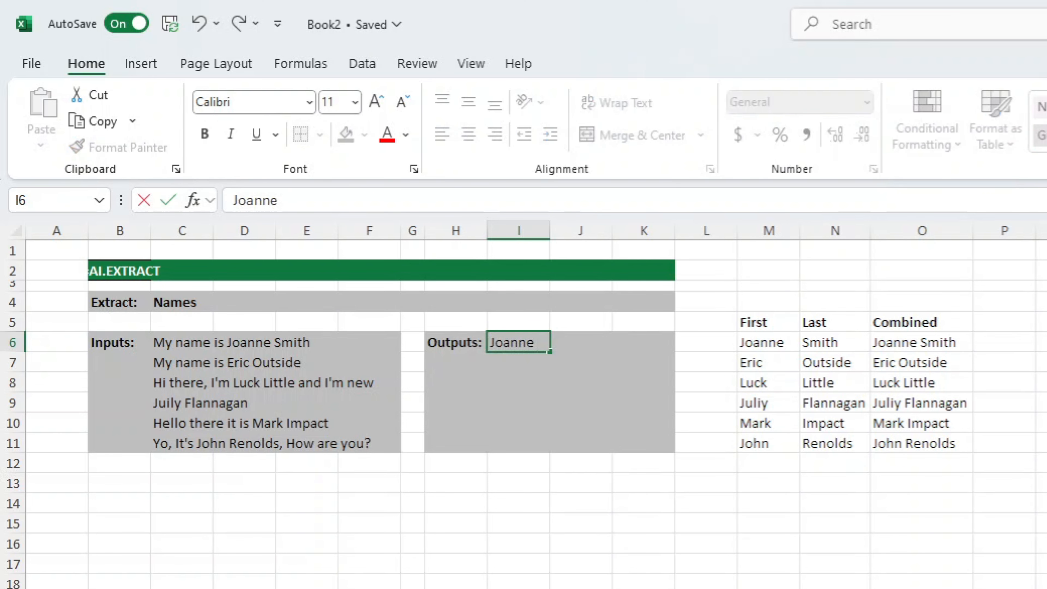
text( Smith)
key(Return)
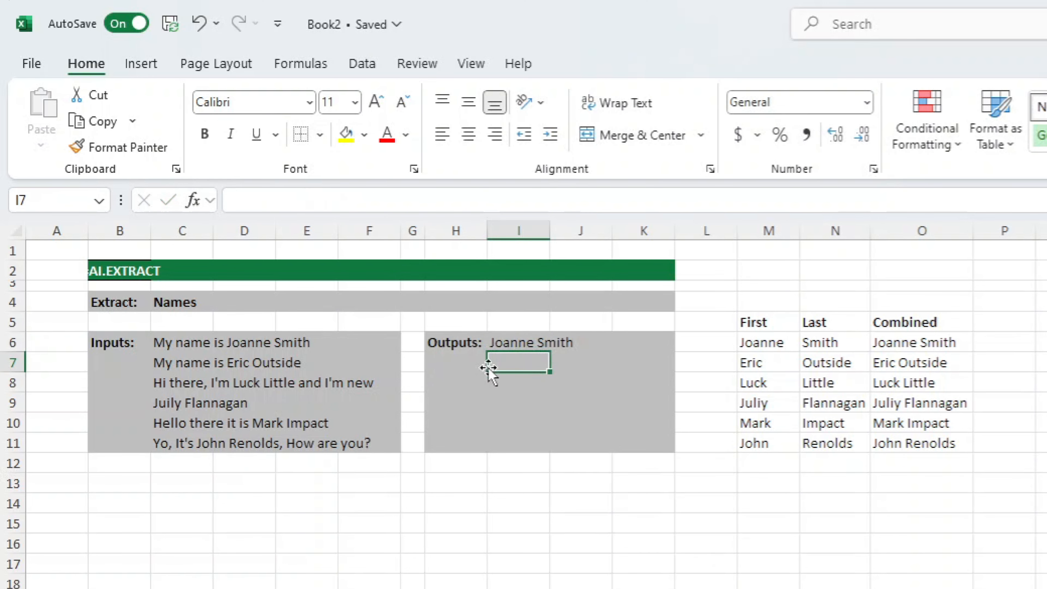
drag(518, 346, 519, 446)
key(ctrl+e)
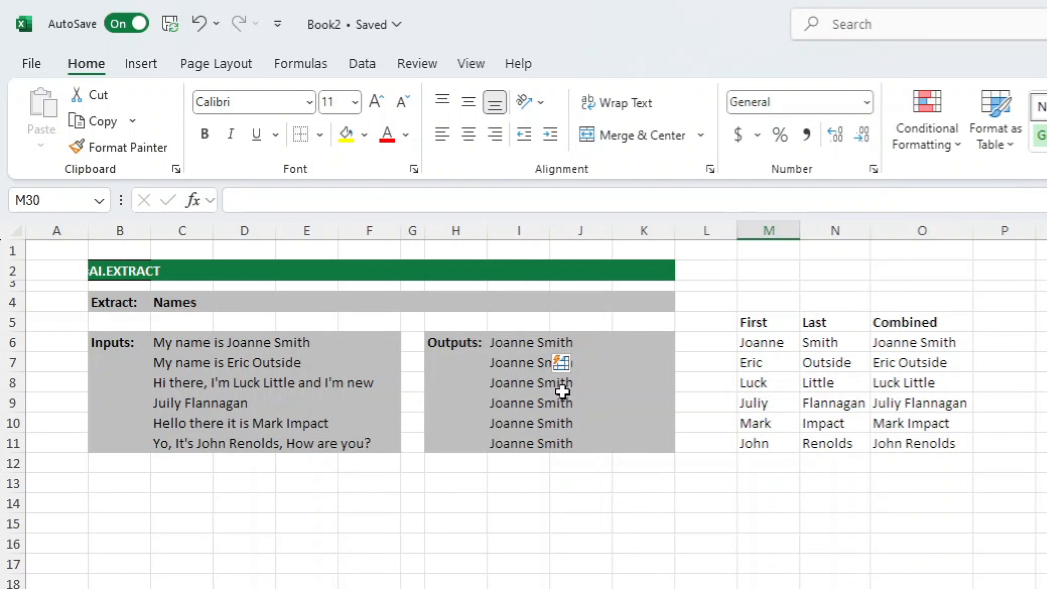
- Compare the second output with its input sentence in C7, and undo the Flash Fill and the typed name
click(518, 365)
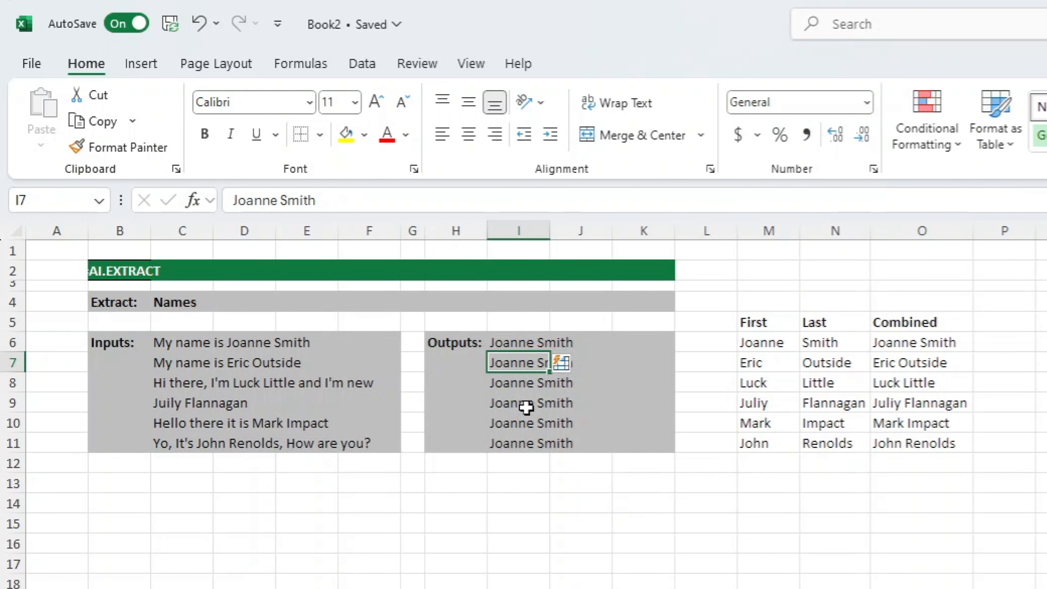
click(182, 365)
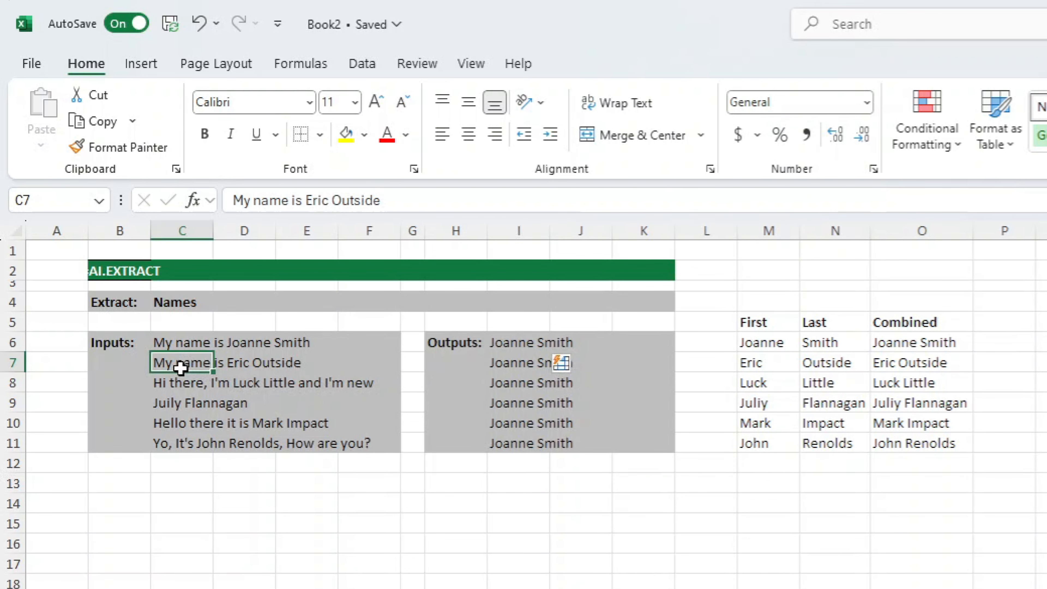
click(519, 361)
key(ctrl+z)
key(ctrl+z)
- Enter =AI.EXTRACT(C6:C11,C4) in cell I6 to extract the names from the input sentences
text(=AI.EXTRACT()
drag(182, 343, 182, 444)
text(,)
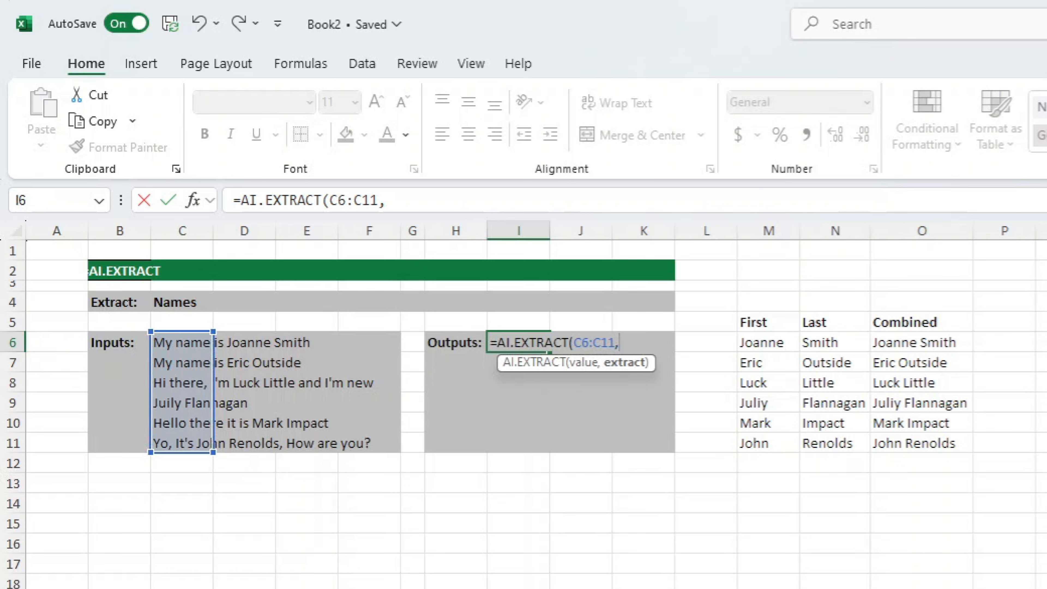
click(164, 298)
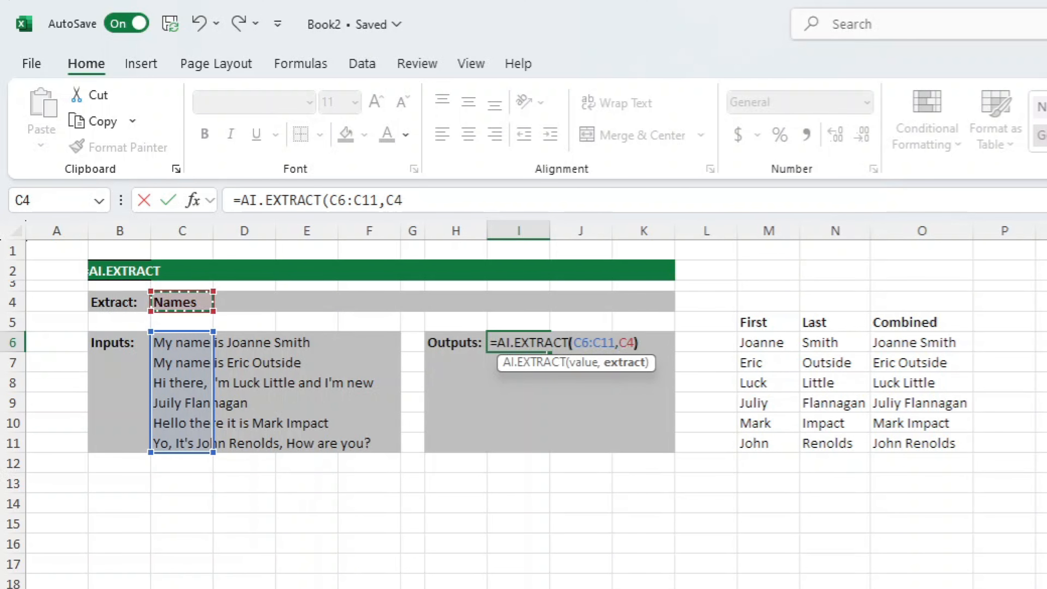
text())
key(Return)
click(637, 342)
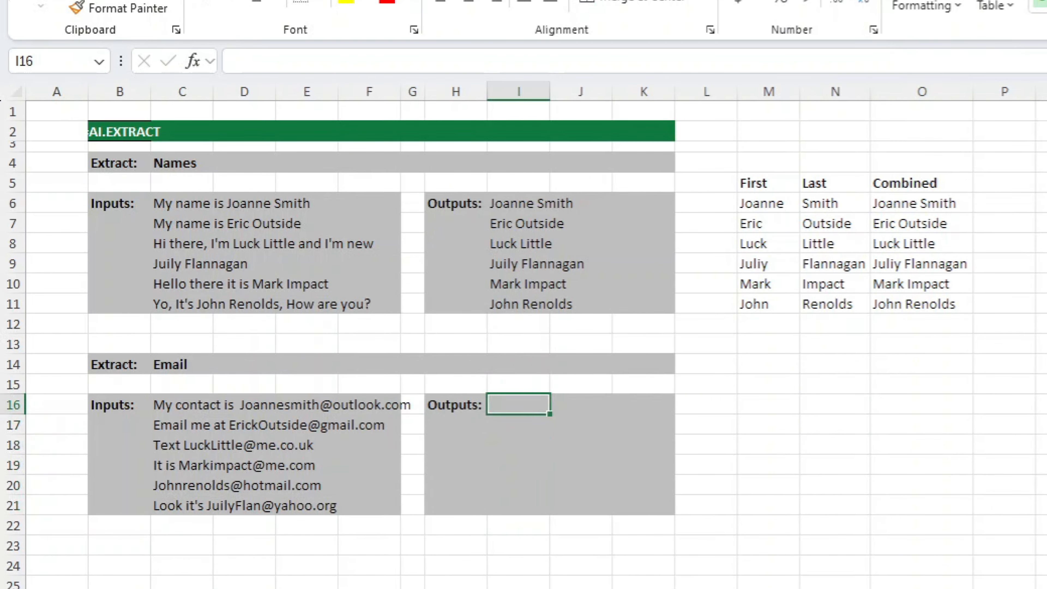
- Enter =AI.EXTRACT(C16:C21,C14) in cell I16 to extract the email addresses from the second set of inputs
click(643, 588)
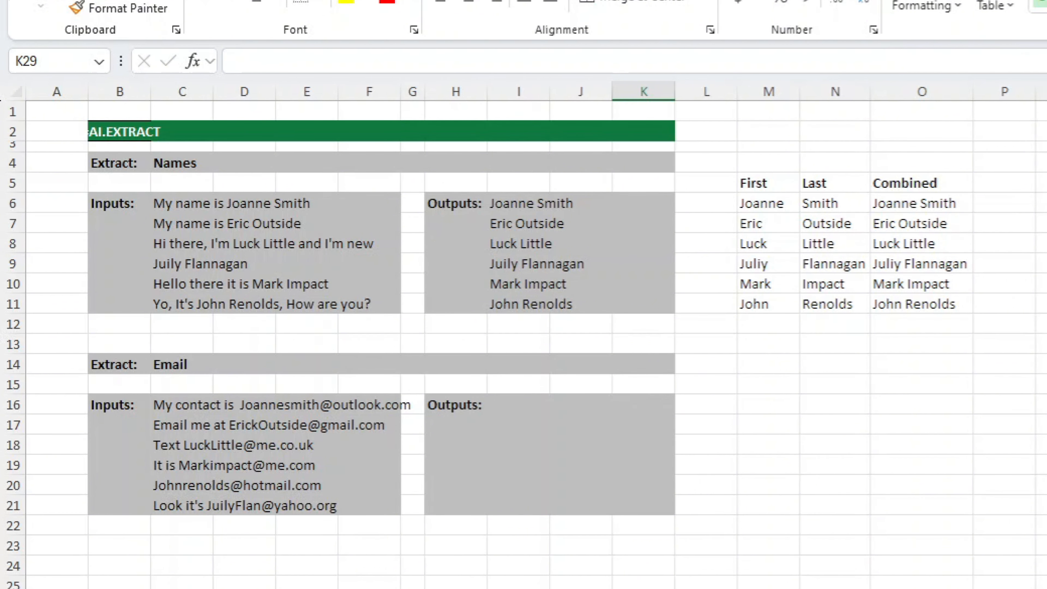
drag(158, 402, 381, 506)
click(644, 588)
click(538, 410)
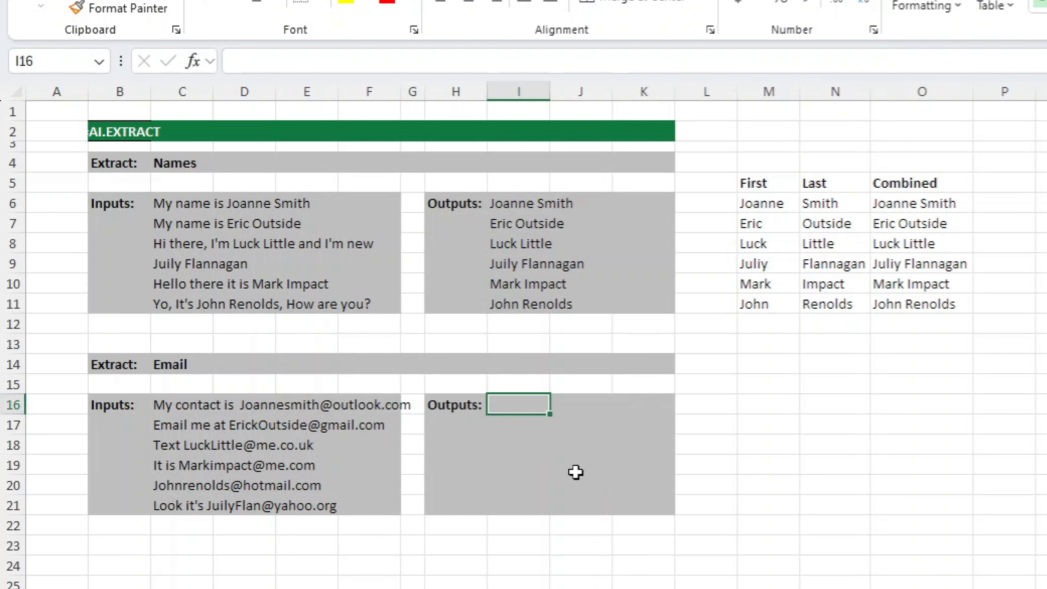
text(=AI.)
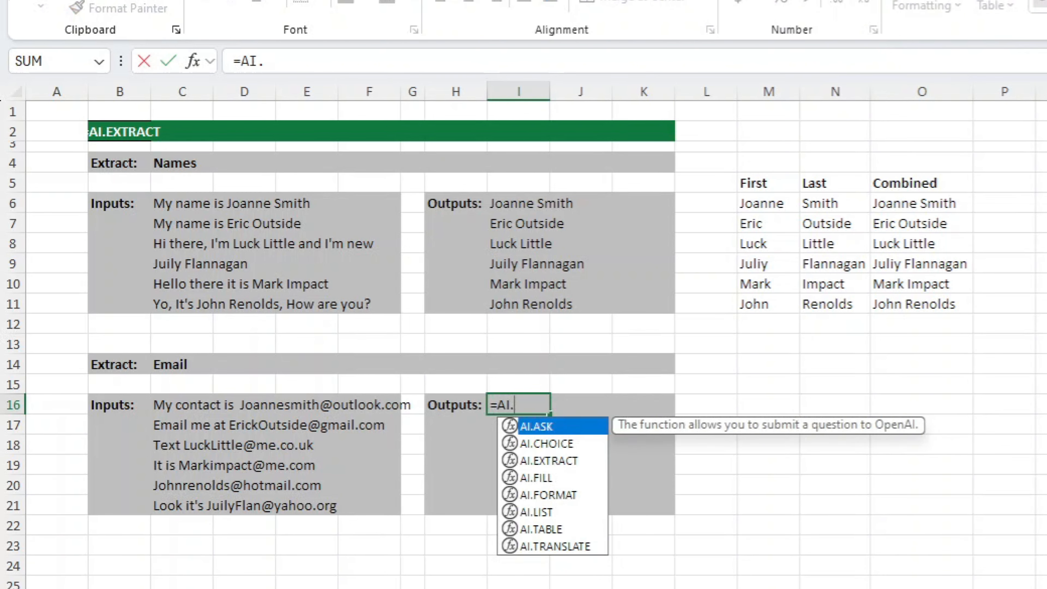
text(EXTRA)
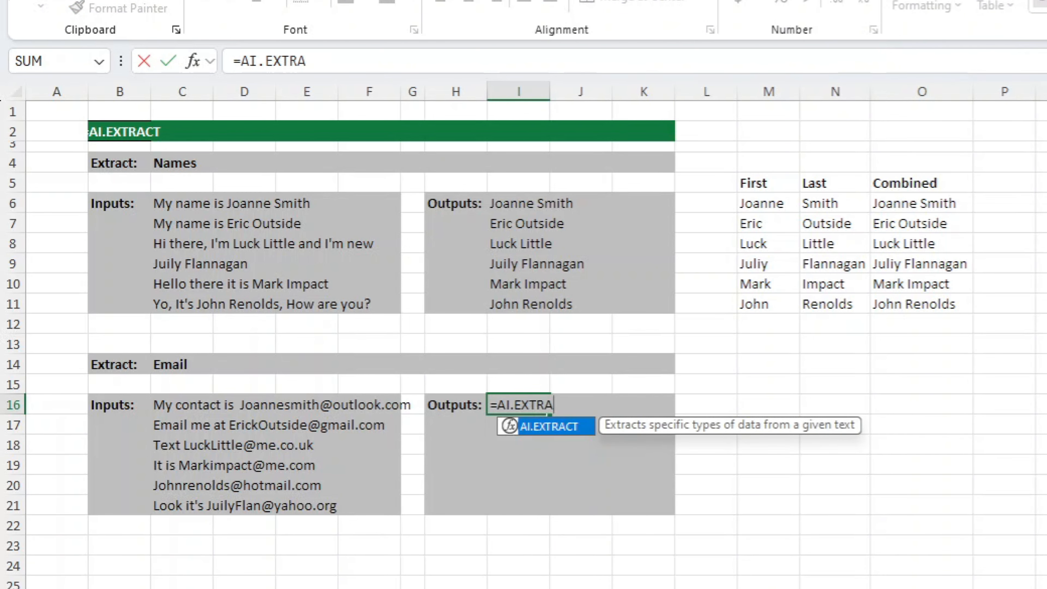
text(CT()
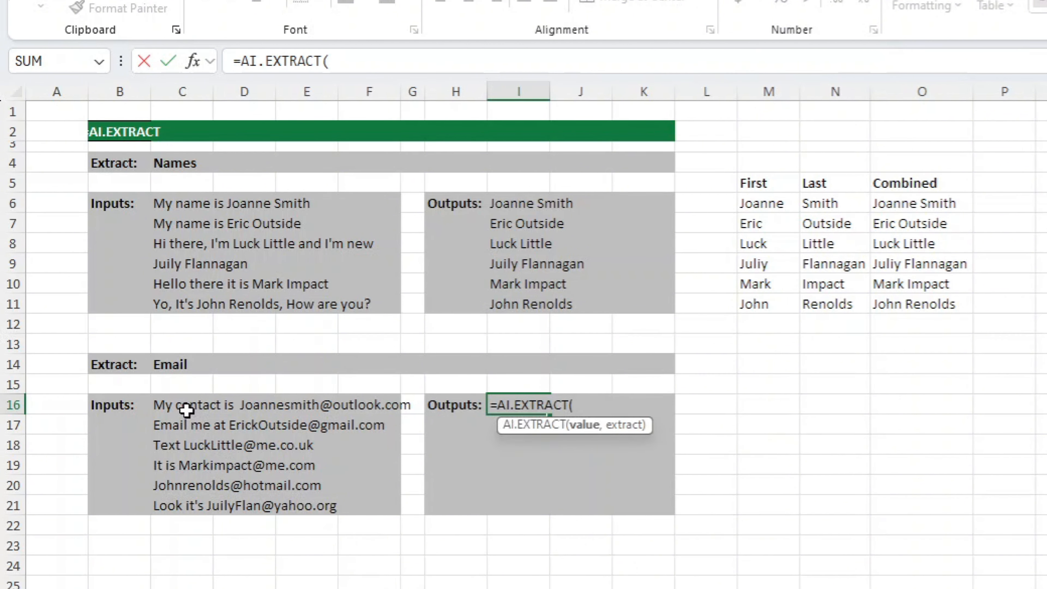
drag(171, 402, 186, 502)
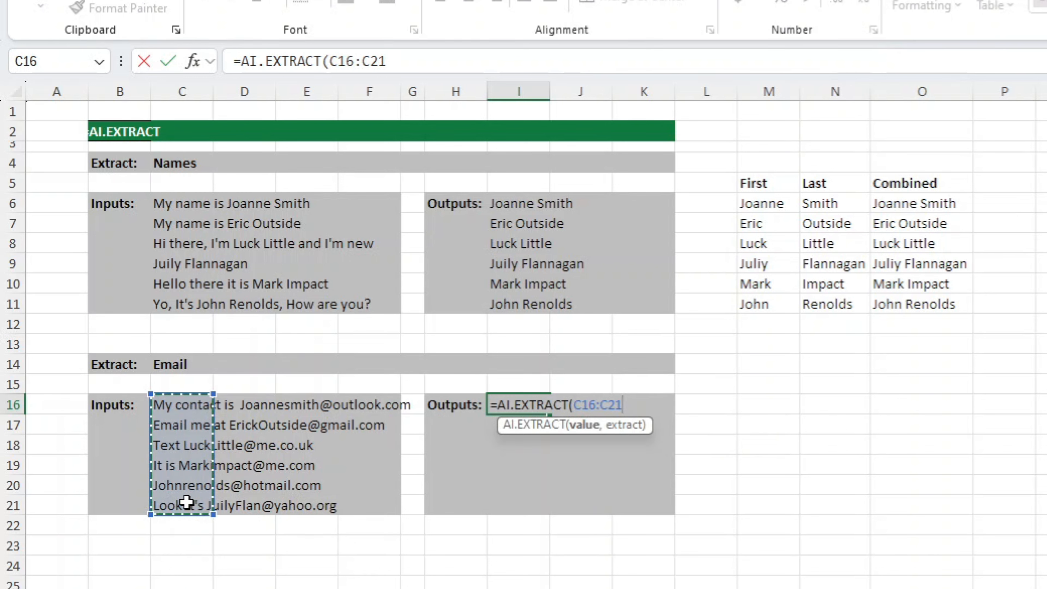
text(,)
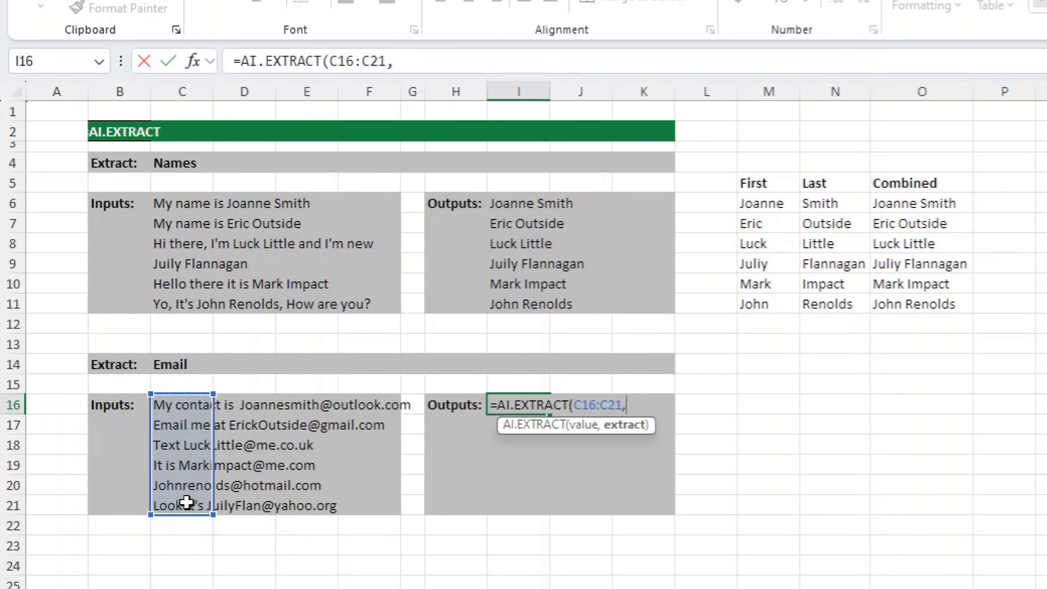
click(184, 366)
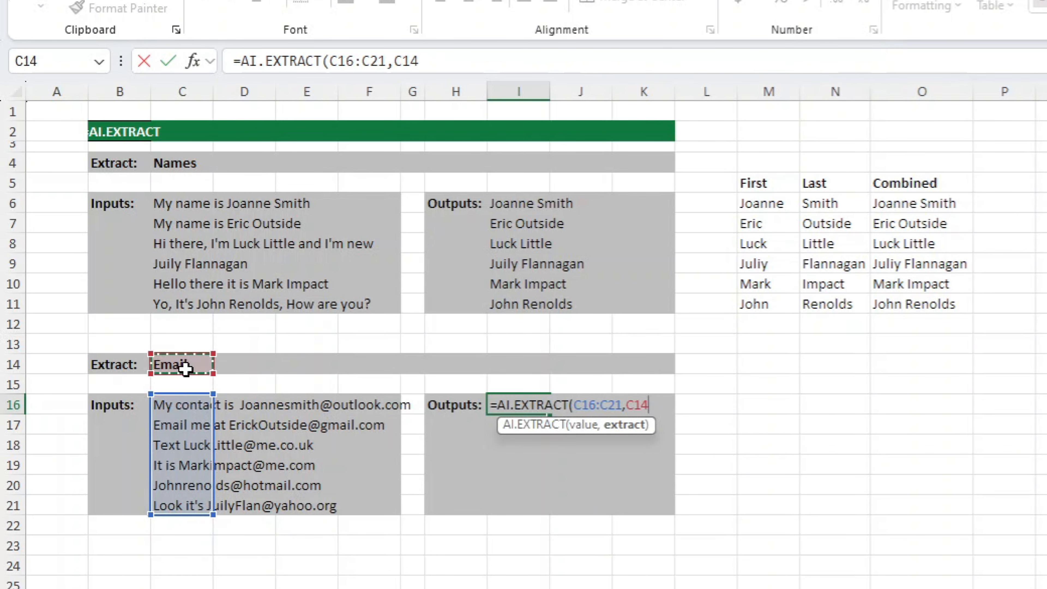
text())
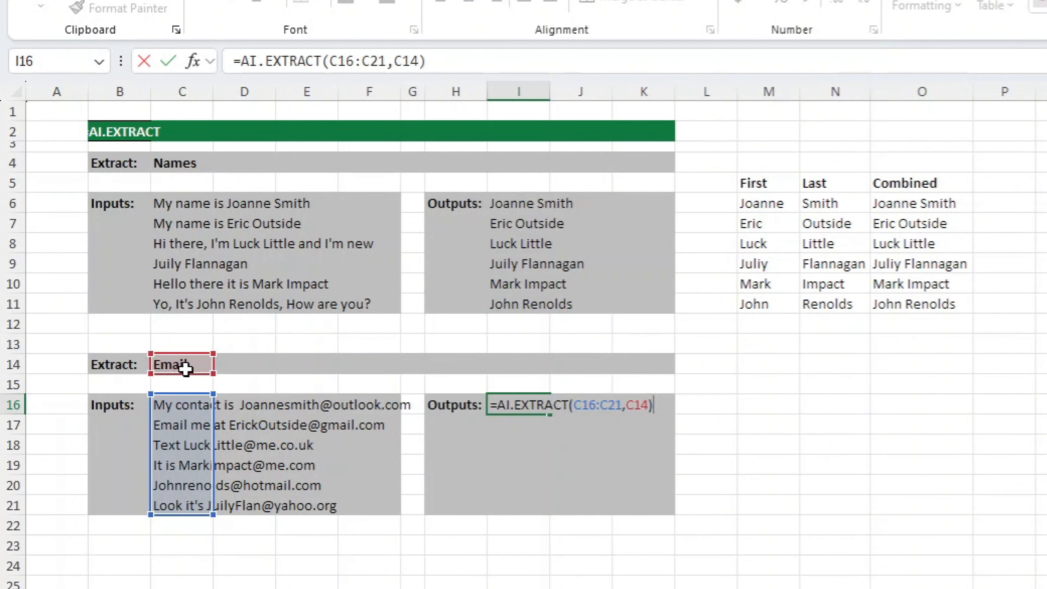
key(Return)
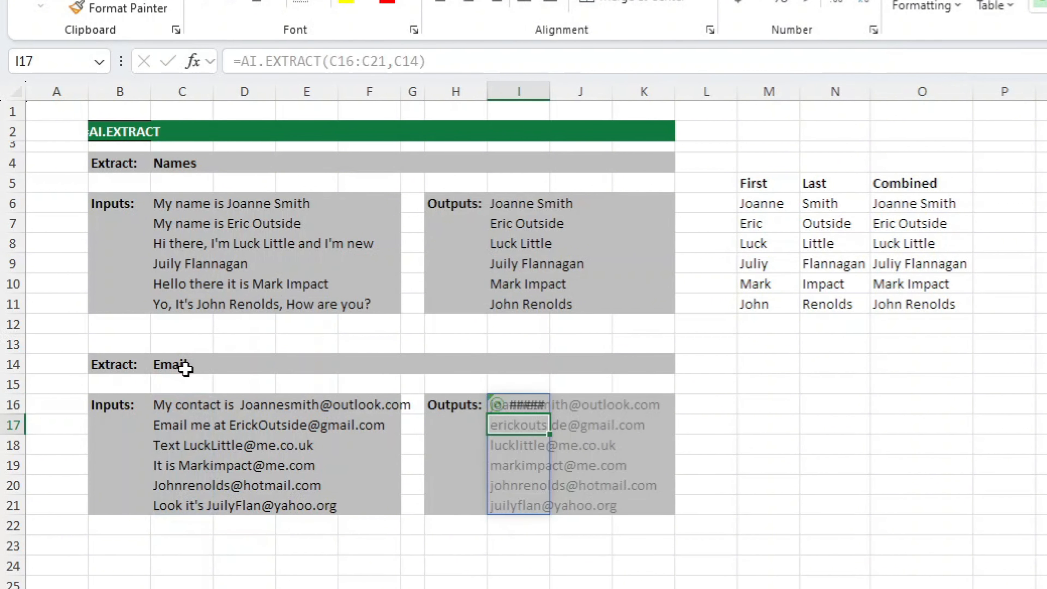
click(669, 555)
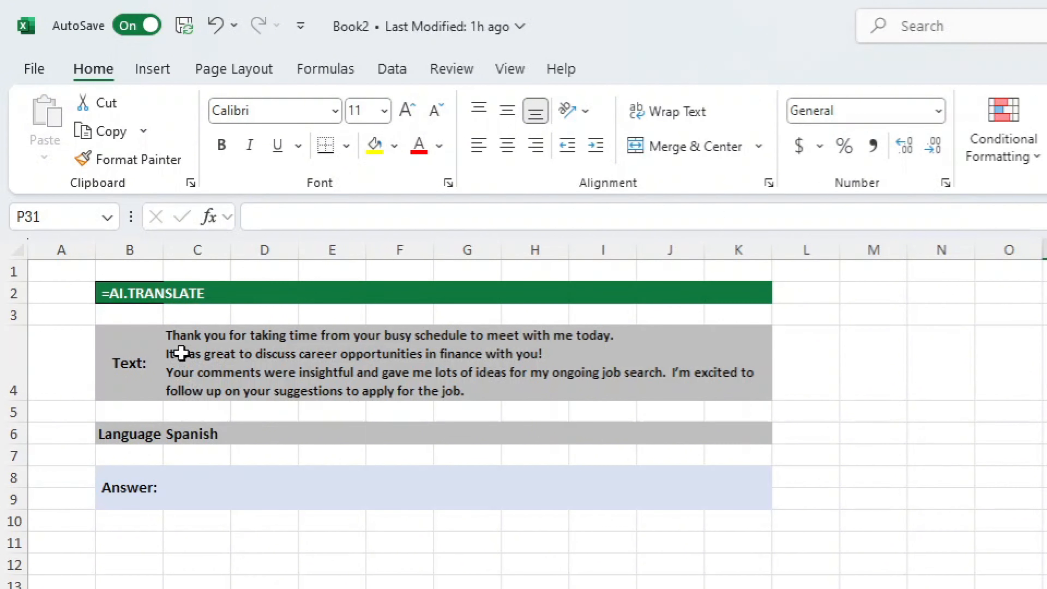
- On the AI.TRANSLATE sheet, enter =AI.TRANSLATE(C4,C6) in the Answer cell C8 to translate the text into Spanish
click(183, 341)
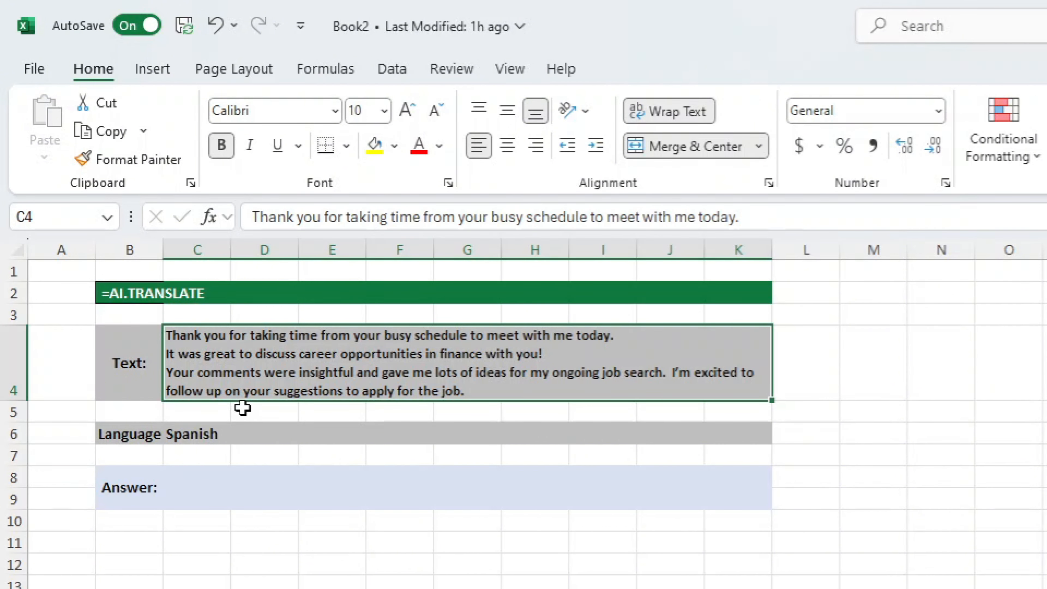
click(200, 435)
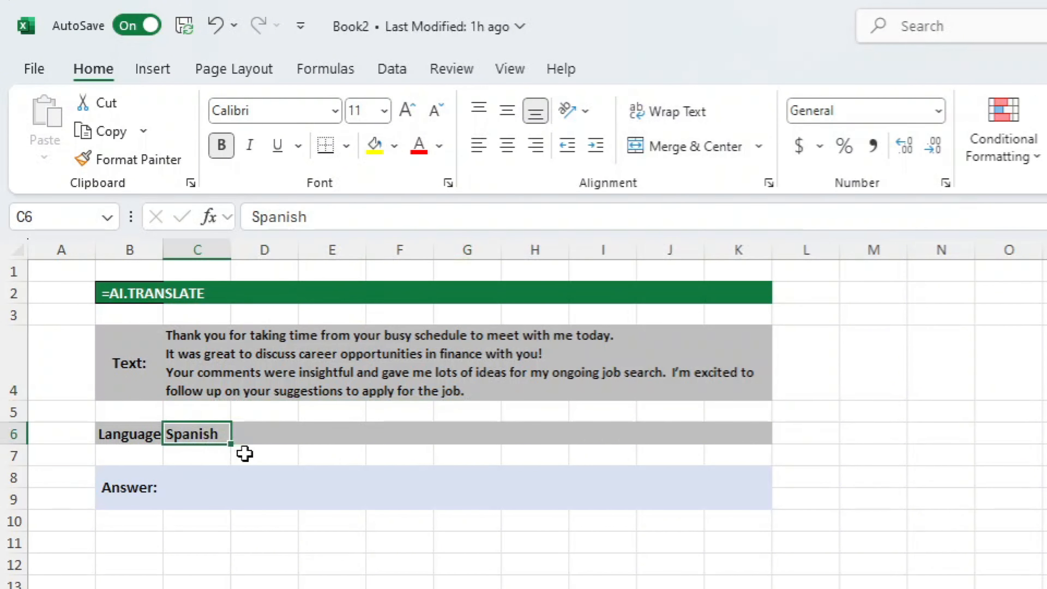
click(227, 474)
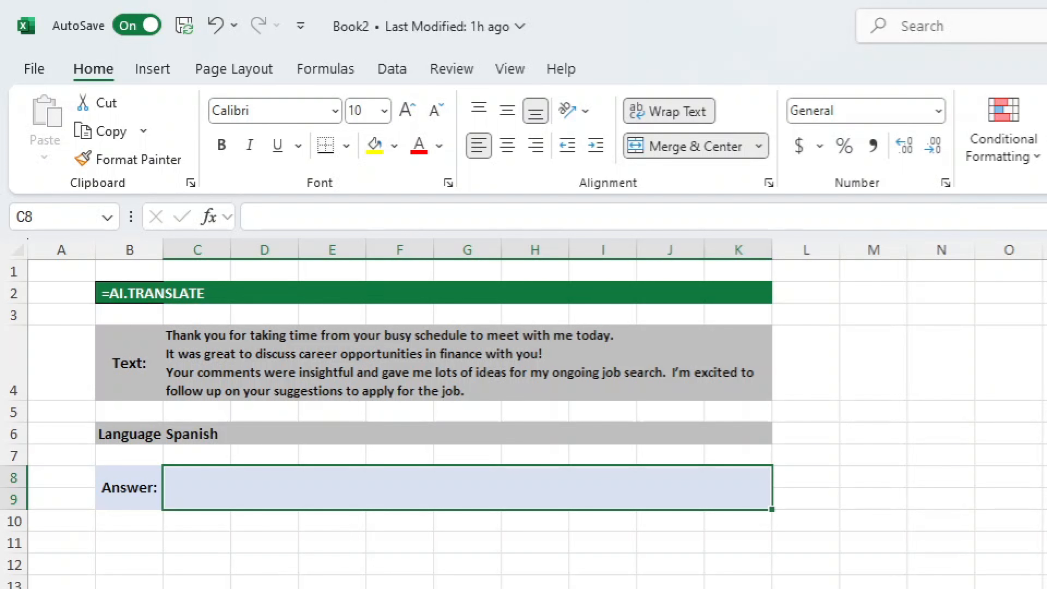
text(=AI)
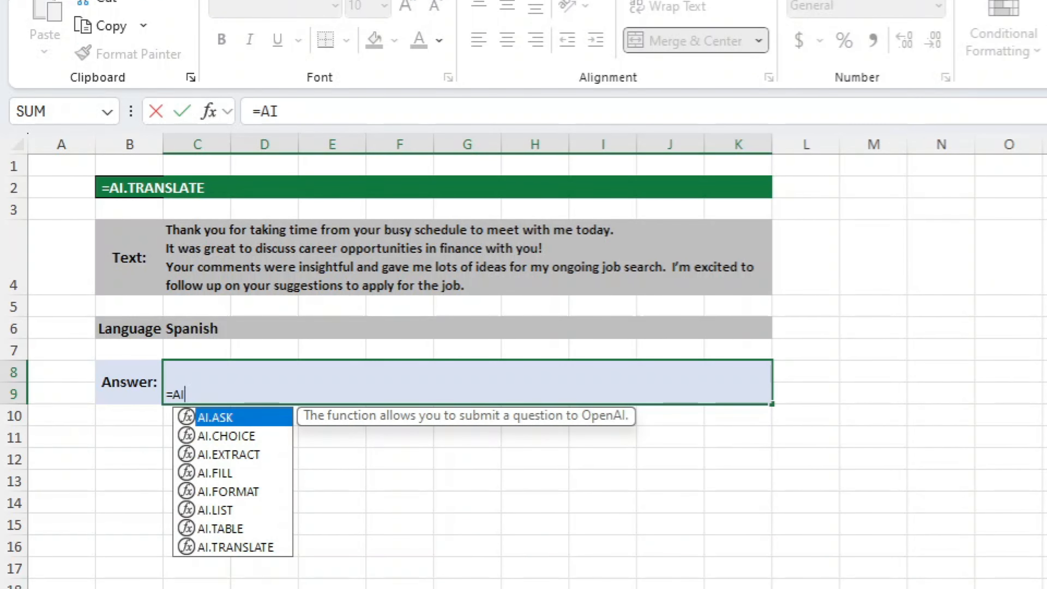
text(.)
double_click(236, 548)
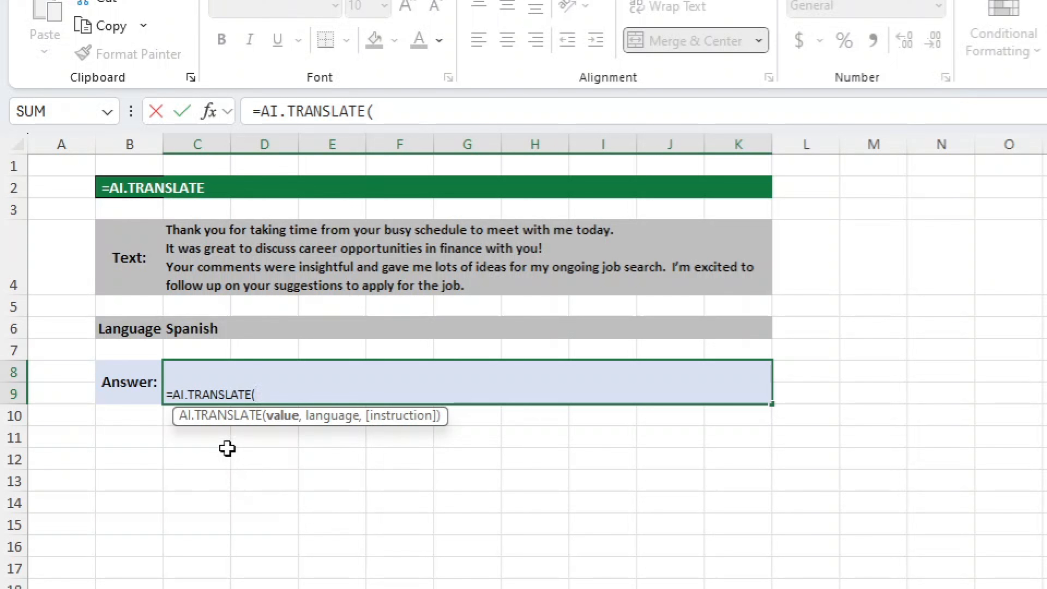
click(198, 270)
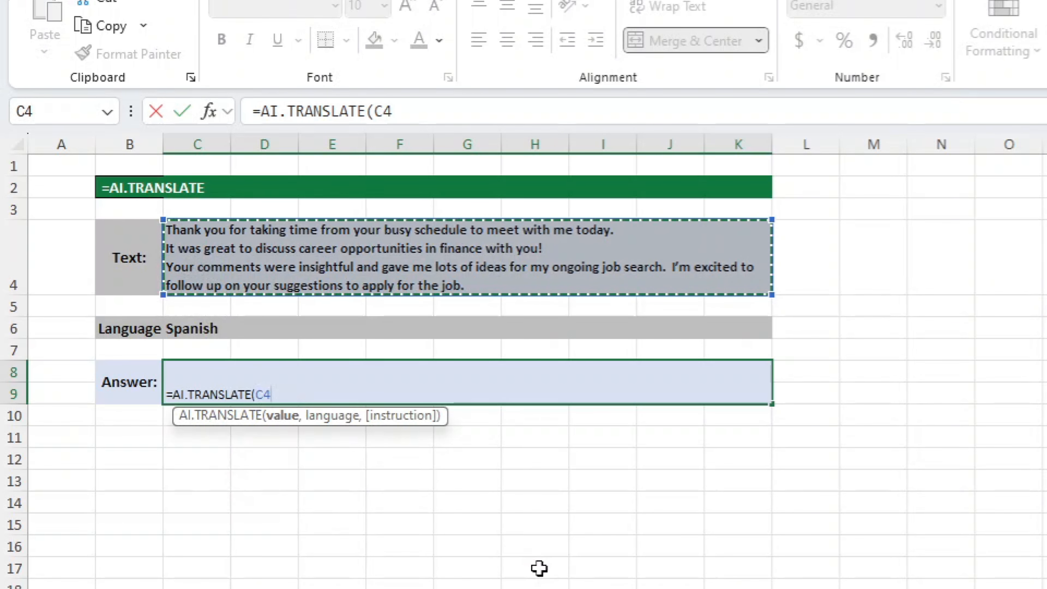
text(,)
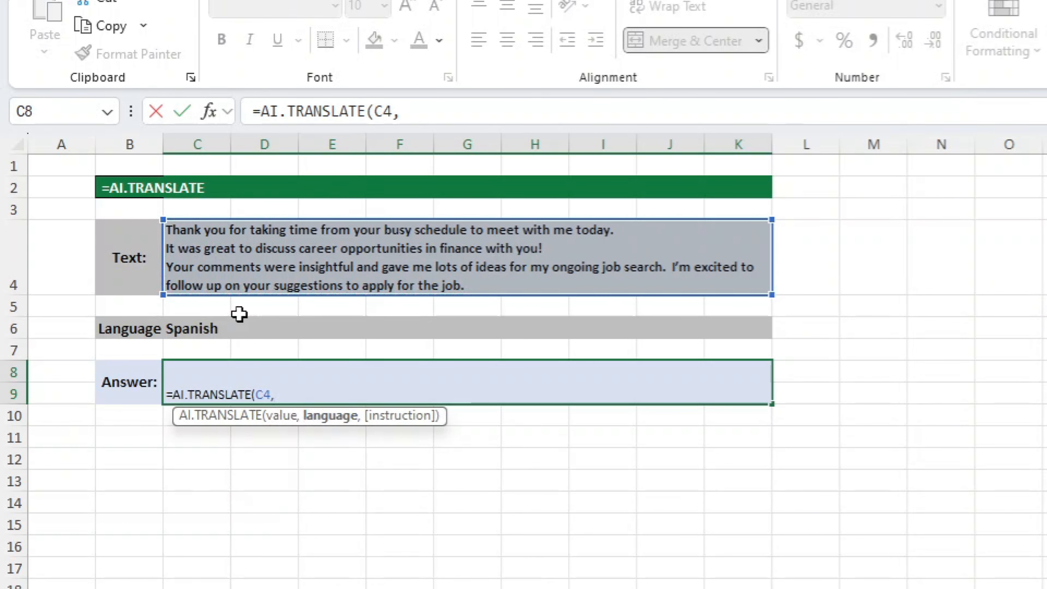
click(196, 321)
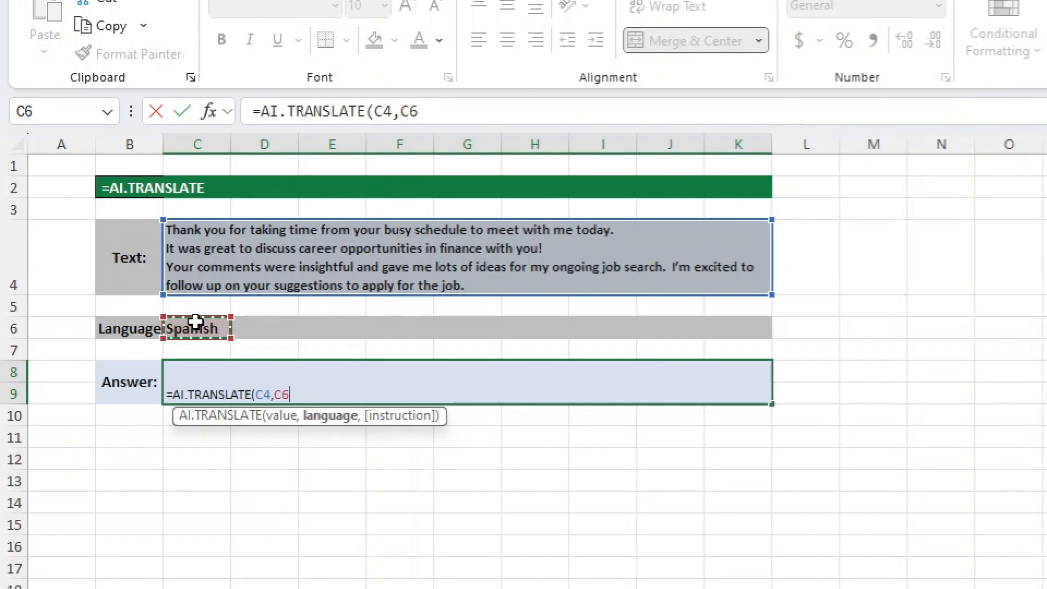
text())
key(Return)
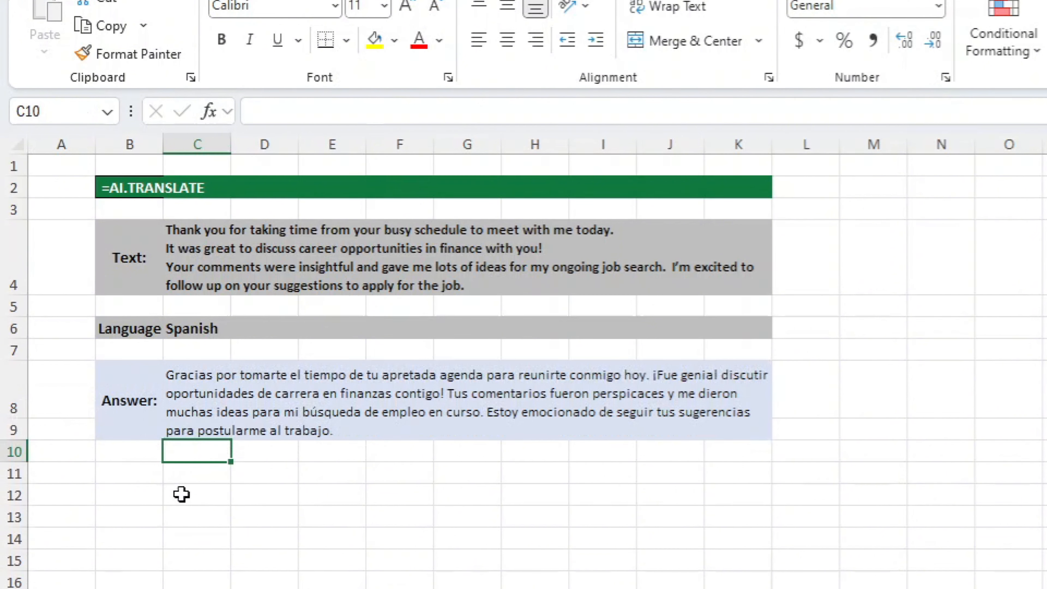
- Add a data validation list to language cell C6 with the source Spanish, Japanese, French, Arabic
click(193, 431)
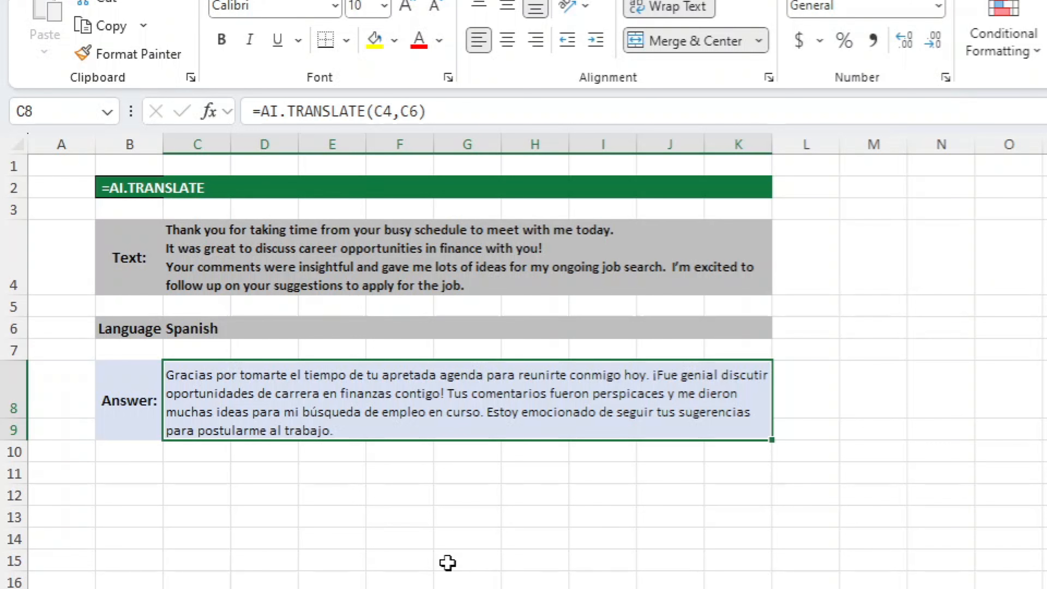
click(201, 330)
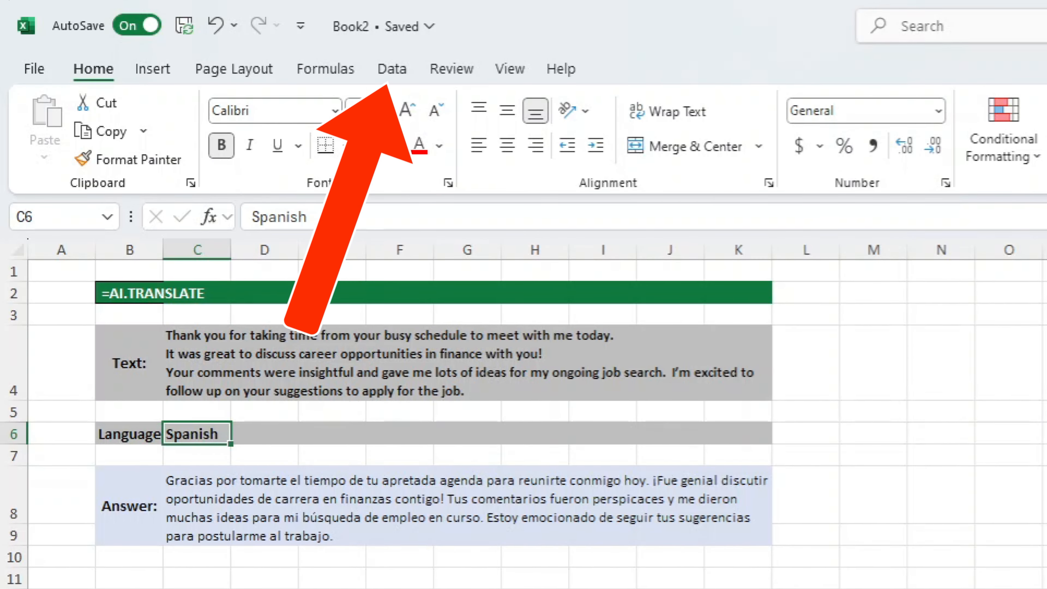
click(392, 69)
click(887, 156)
click(746, 273)
click(660, 335)
click(734, 361)
text(Spanish, Japanese, French, Arabic)
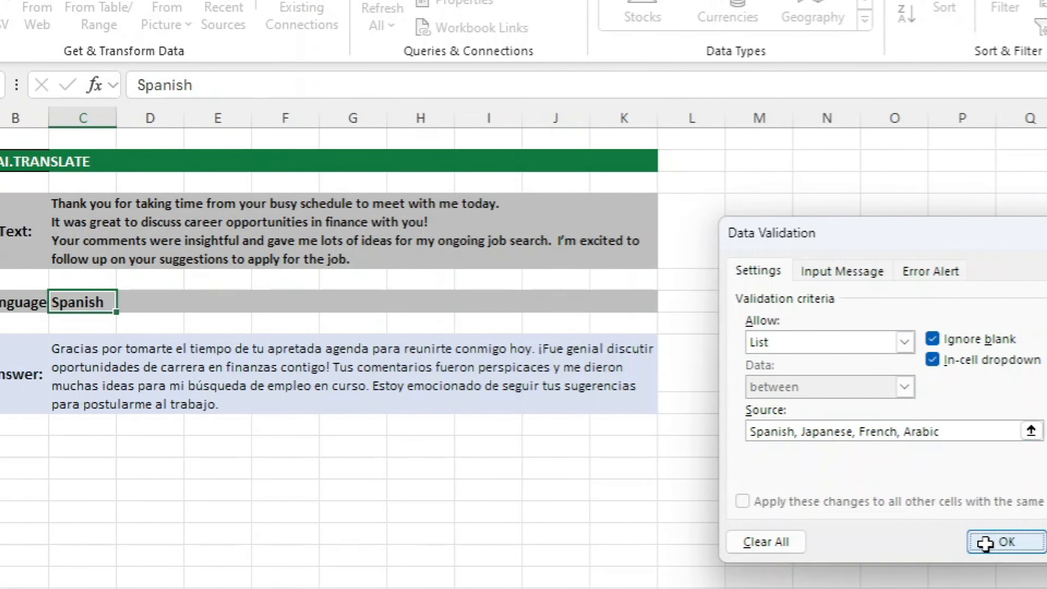
click(849, 473)
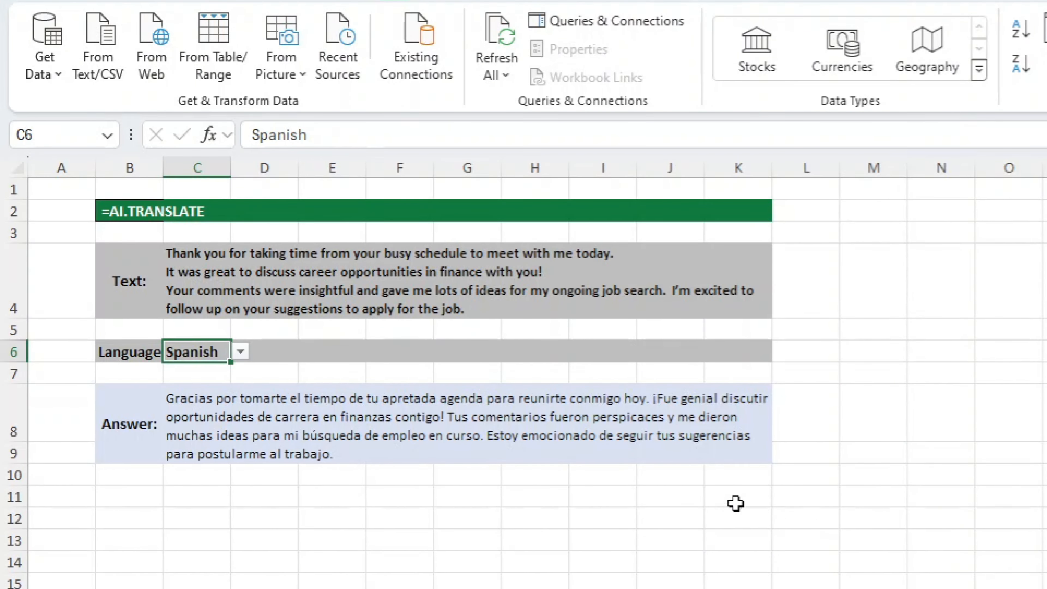
- Choose Japanese as the language in C6 and increase the height of row 8 to fit the translated answer
click(240, 352)
click(236, 391)
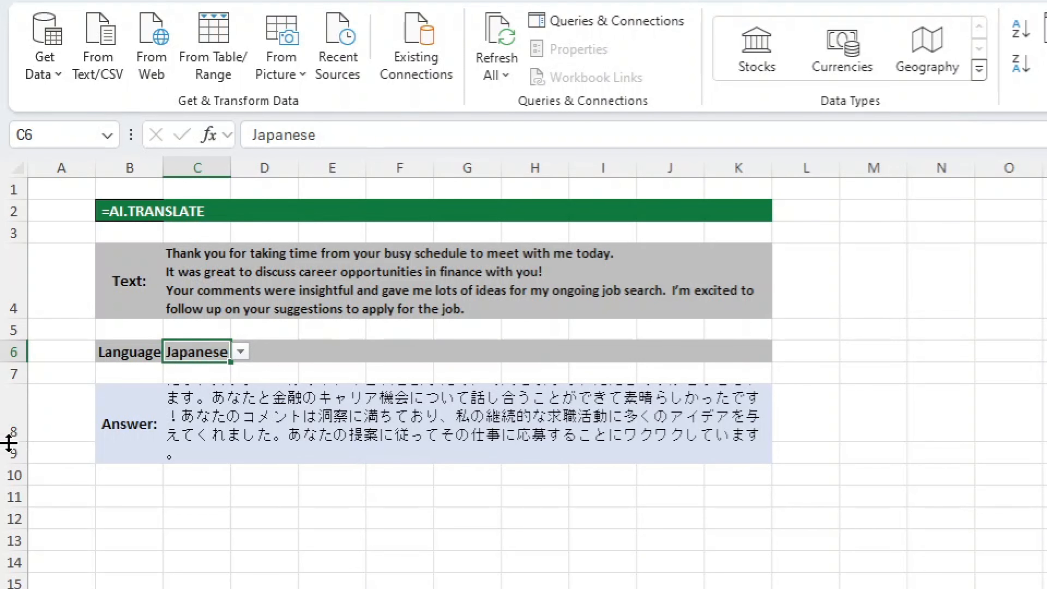
drag(7, 441, 9, 476)
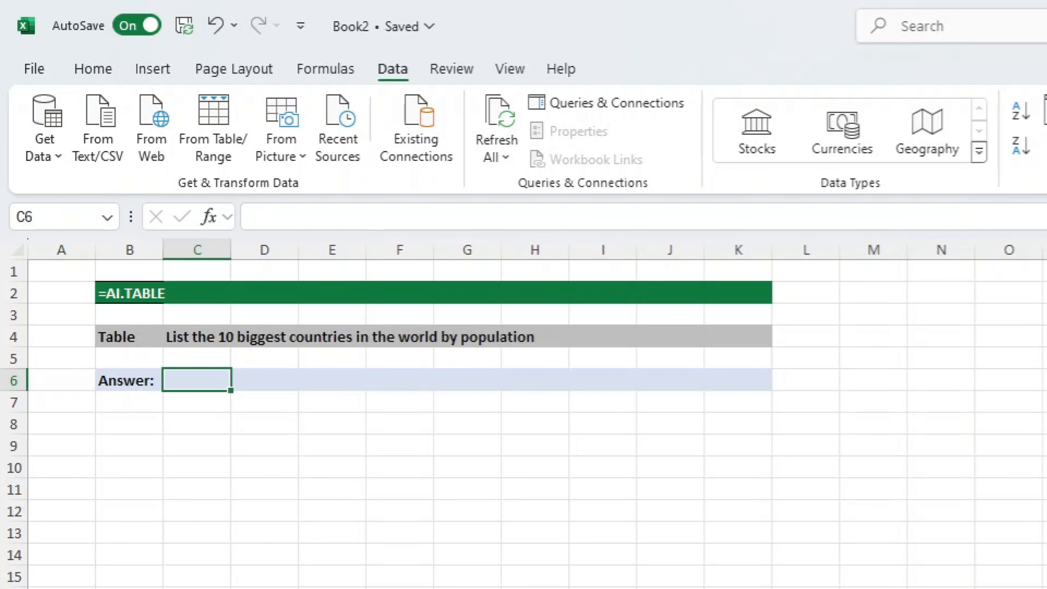
- On the AI.TABLE sheet, enter =AI.TABLE(C4) in the Answer cell C6 and fit column D to the country names
click(1046, 588)
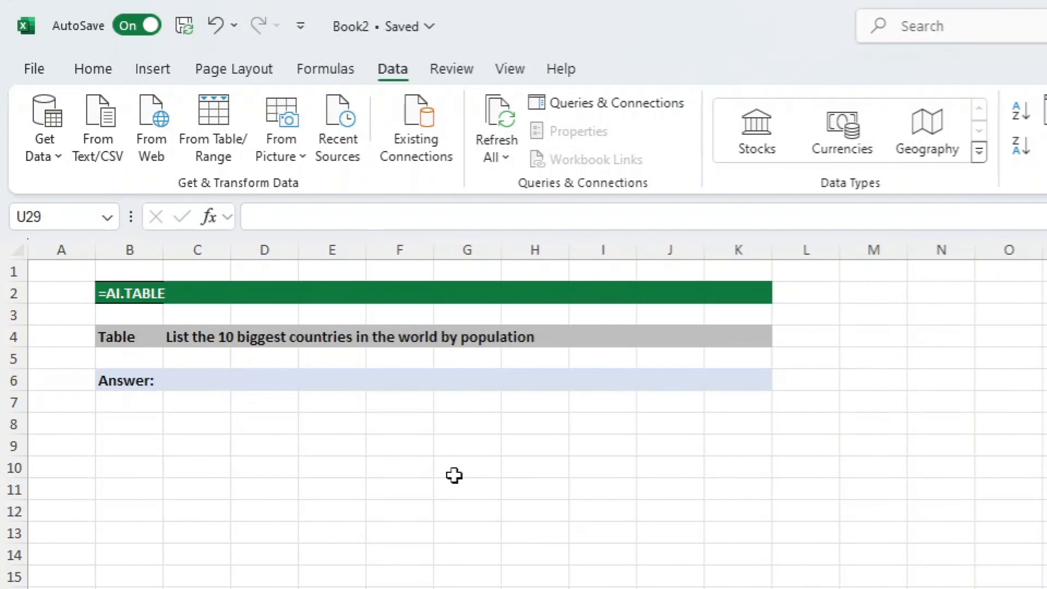
click(174, 340)
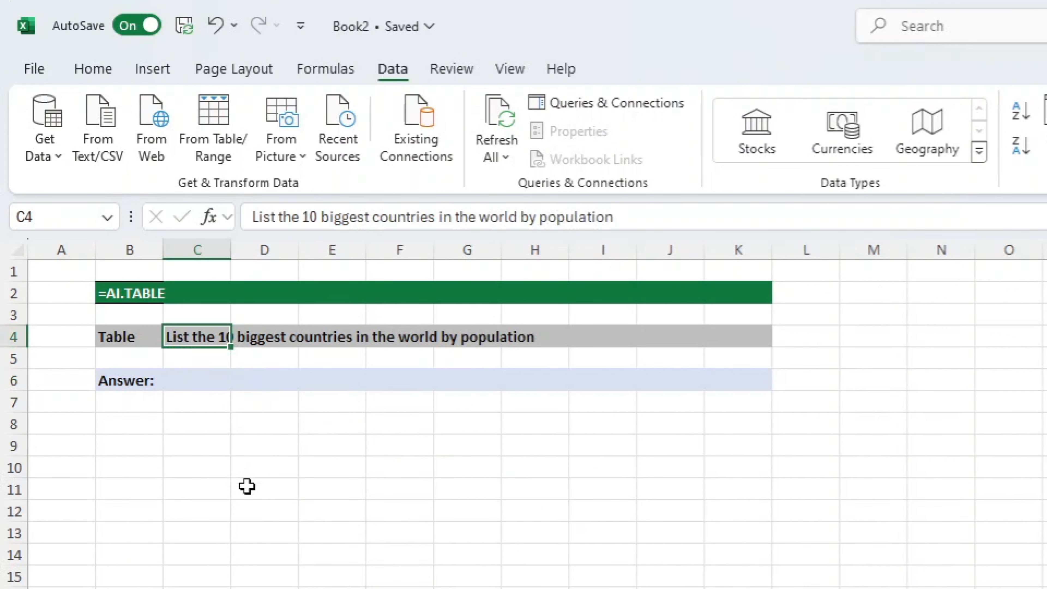
click(189, 383)
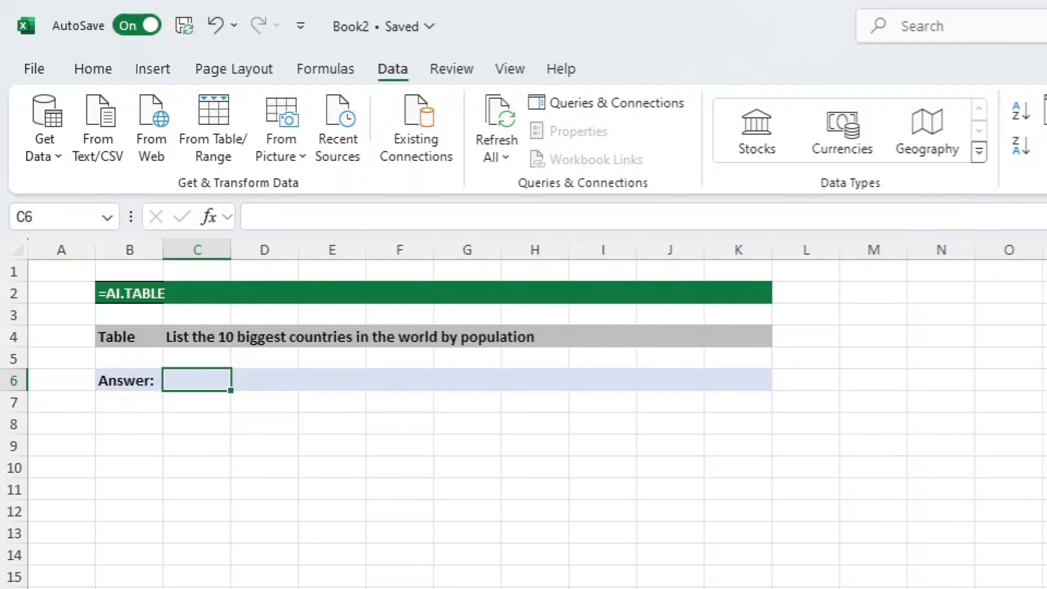
text(=AI.)
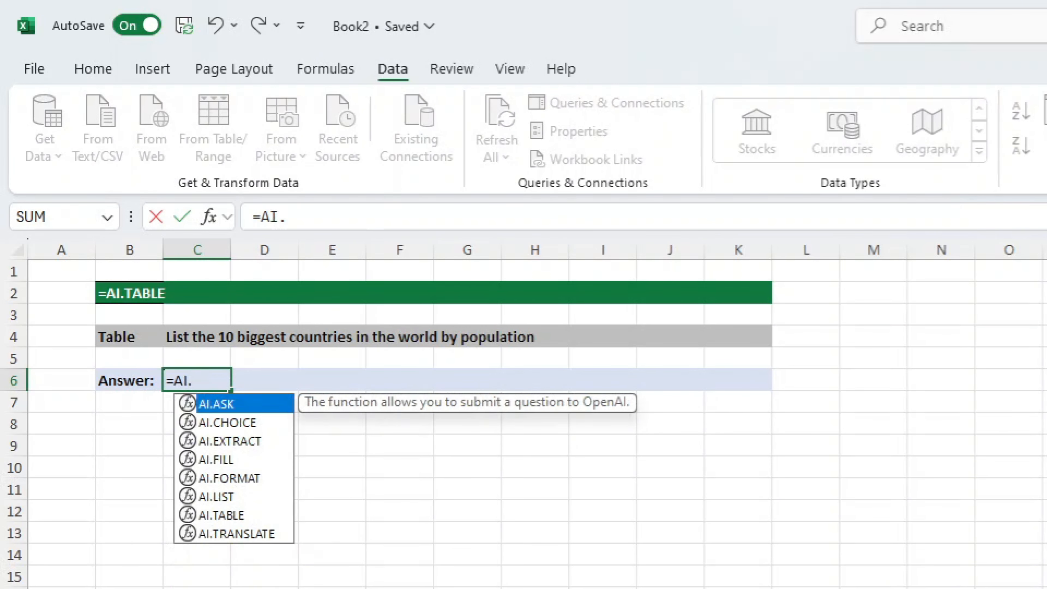
text(TABLE()
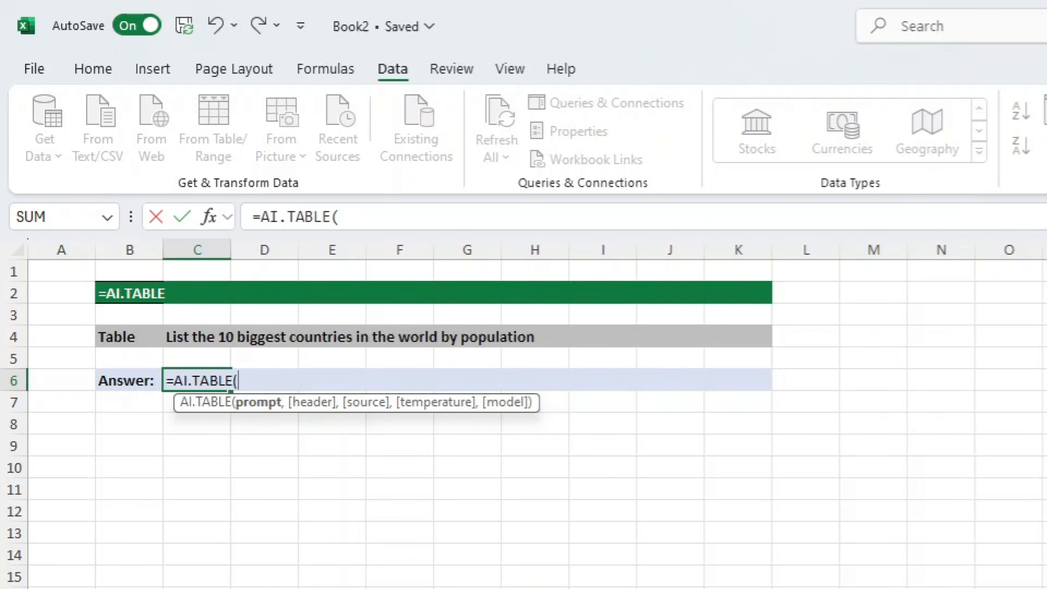
click(208, 337)
text())
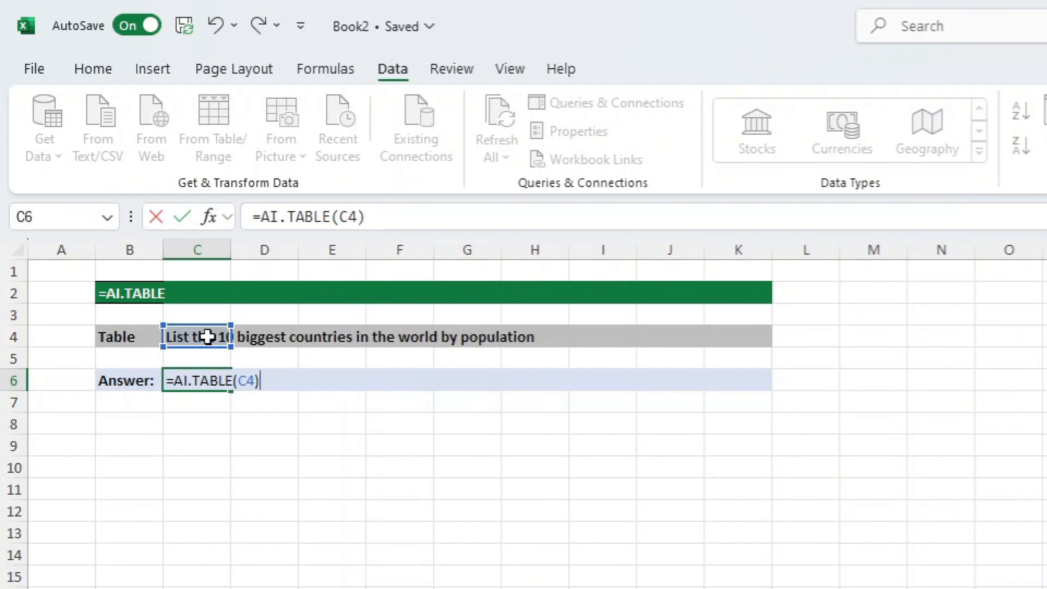
key(Return)
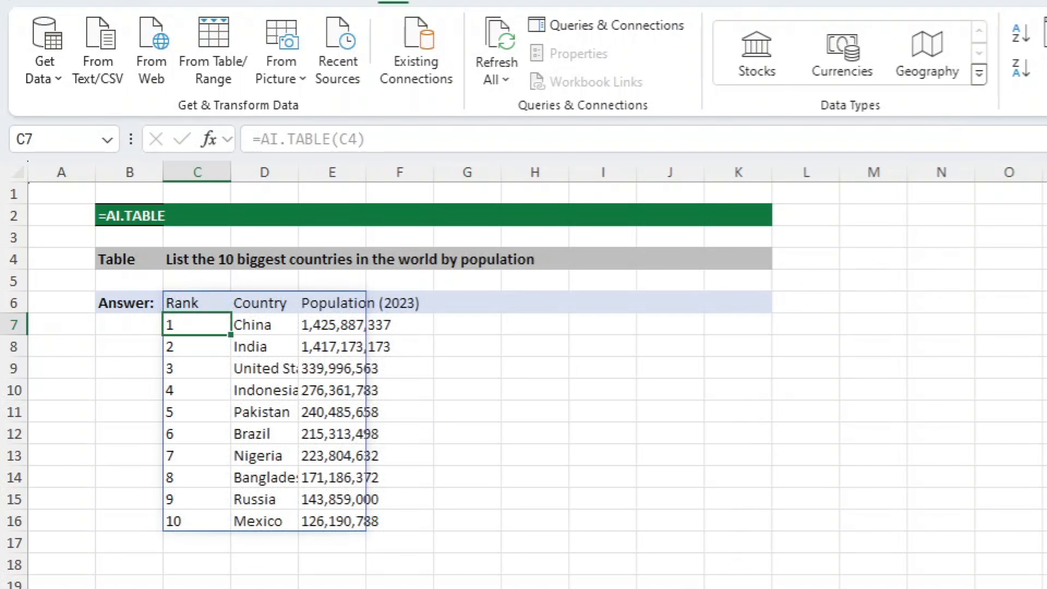
click(676, 588)
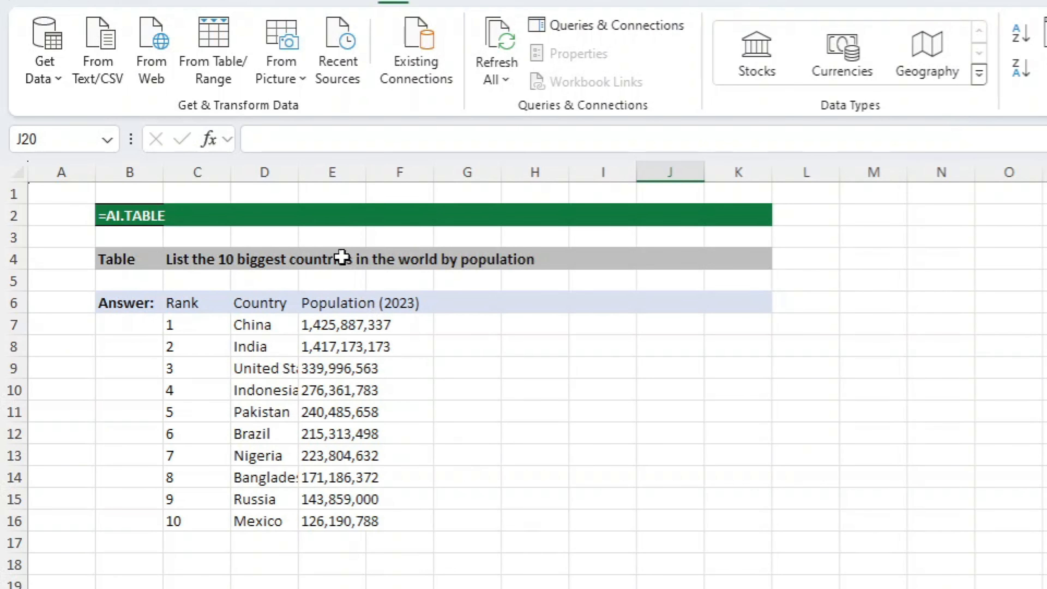
double_click(298, 171)
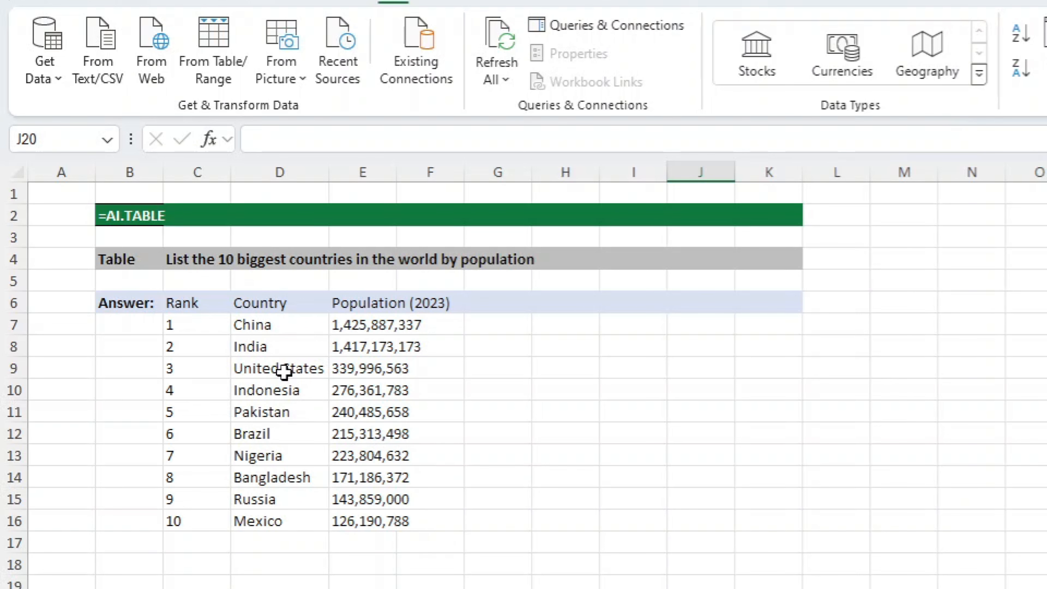
- Append ", continent,Surface area" to the prompt in C4 and widen columns D to F to fit the regenerated table
click(199, 258)
click(648, 142)
text(, c)
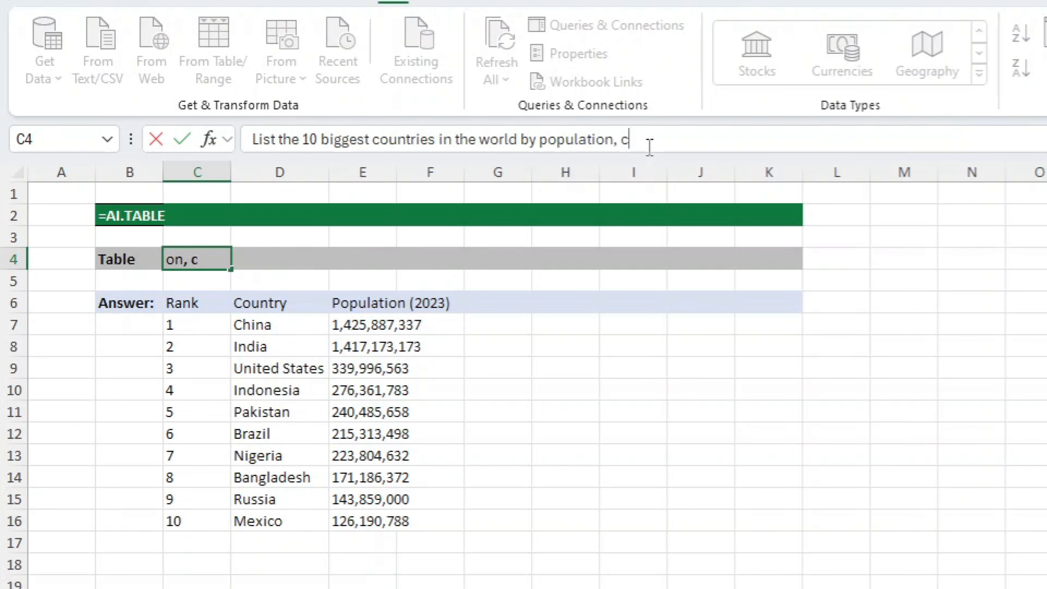
text(ontinent,)
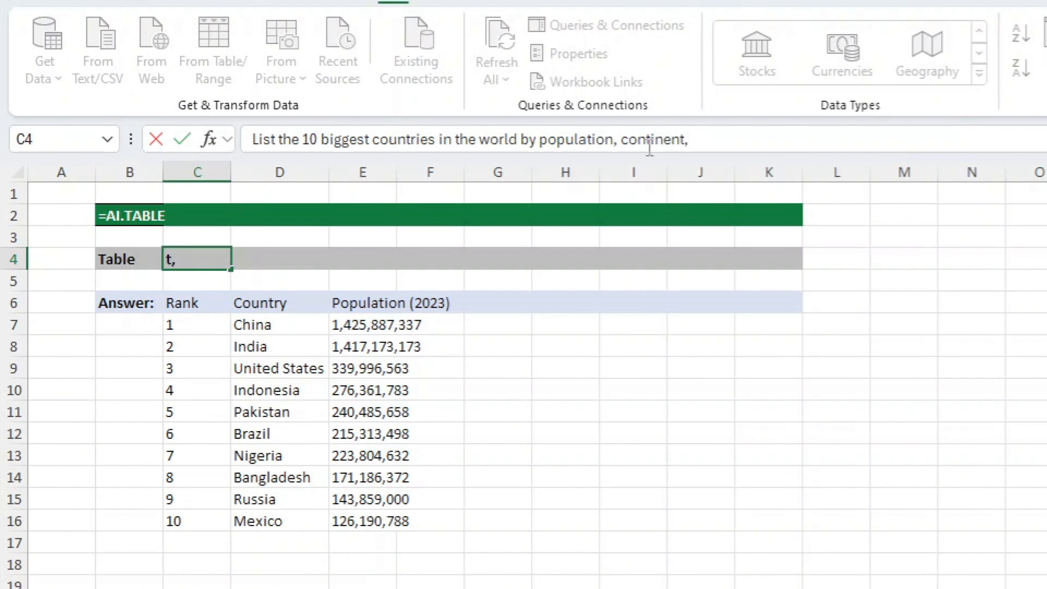
text(Surface area)
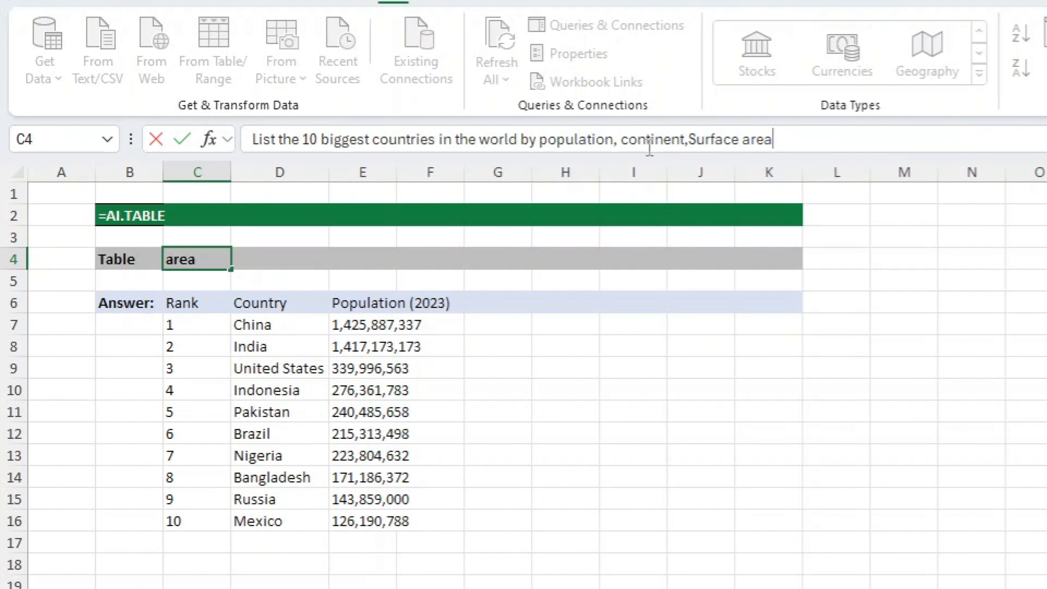
key(Return)
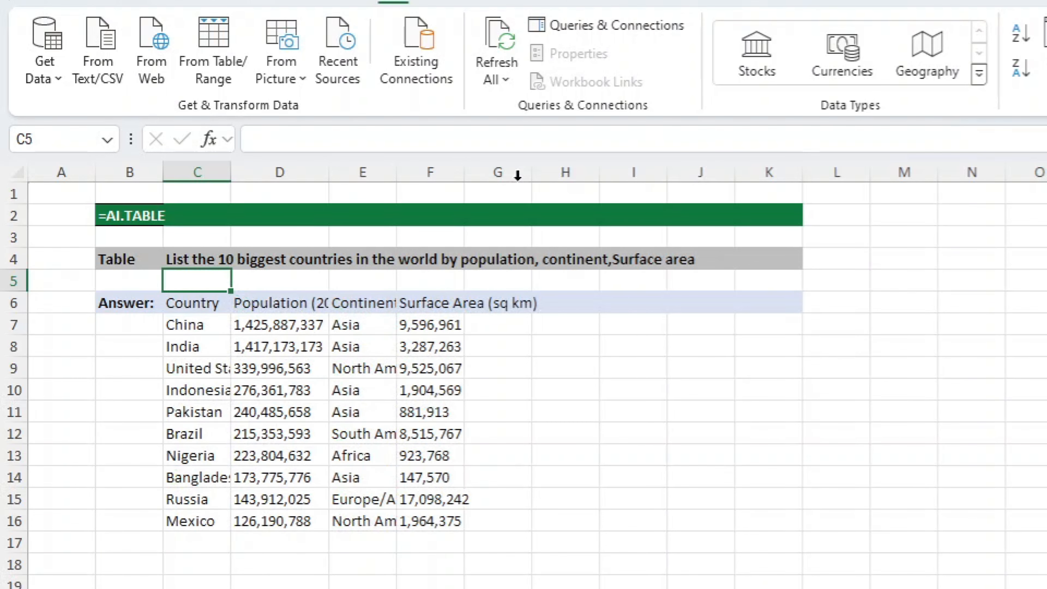
drag(331, 168, 358, 171)
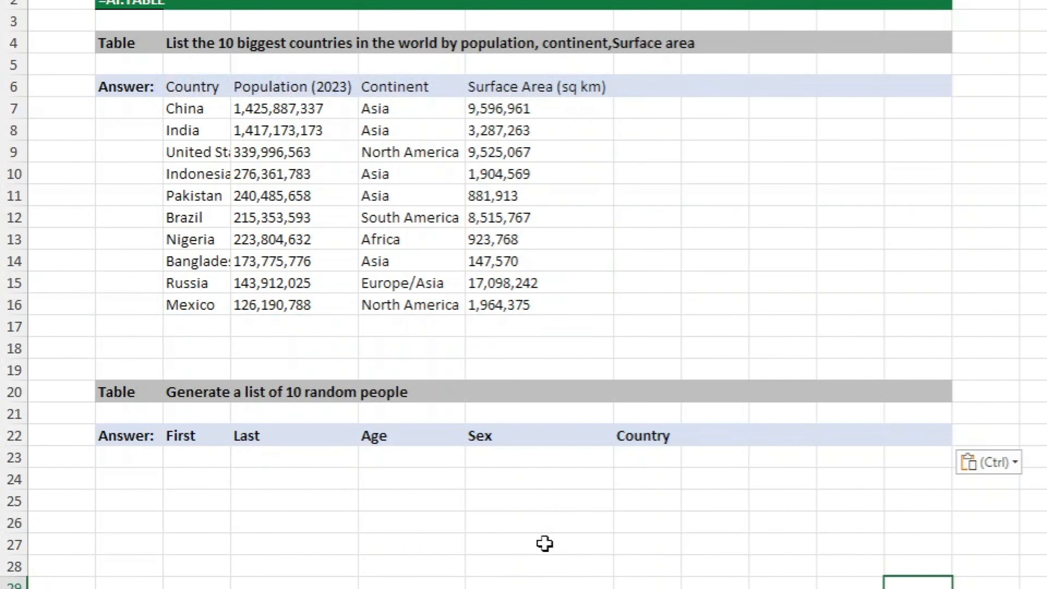
- Enter =AI.TABLE(C20,C22:G22) in C23 to generate the list of random people under the given headers
click(197, 457)
text(=AI.TABLE()
click(196, 392)
text(,)
drag(178, 435, 676, 436)
text())
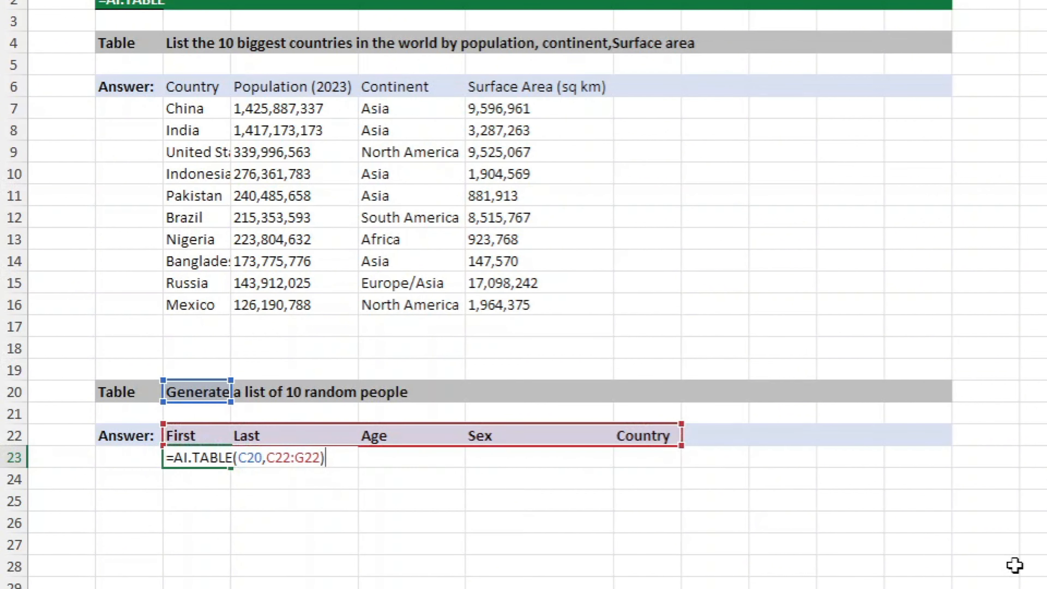
key(Return)
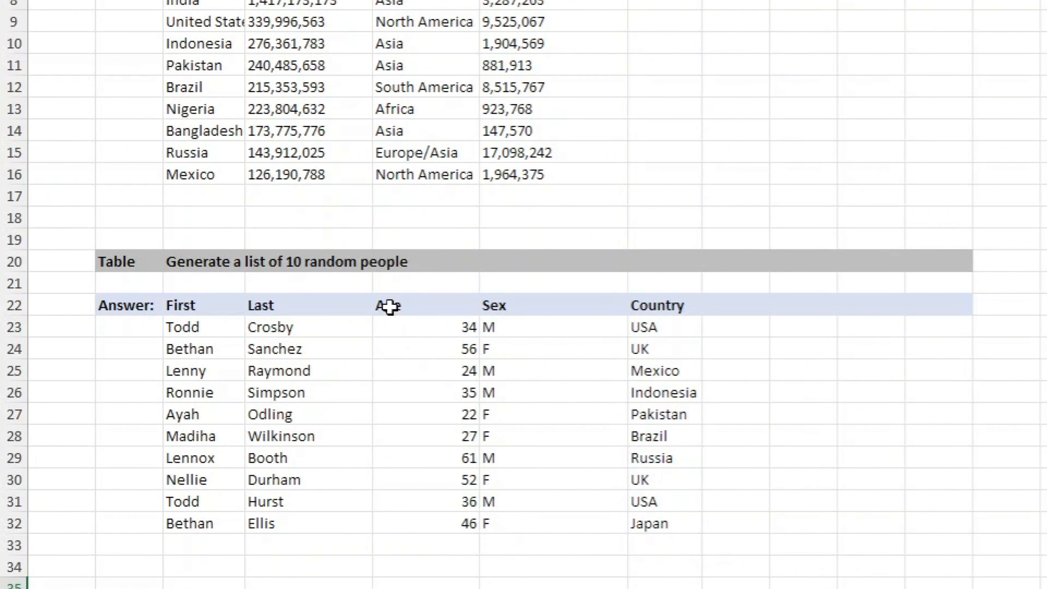
drag(389, 306, 533, 516)
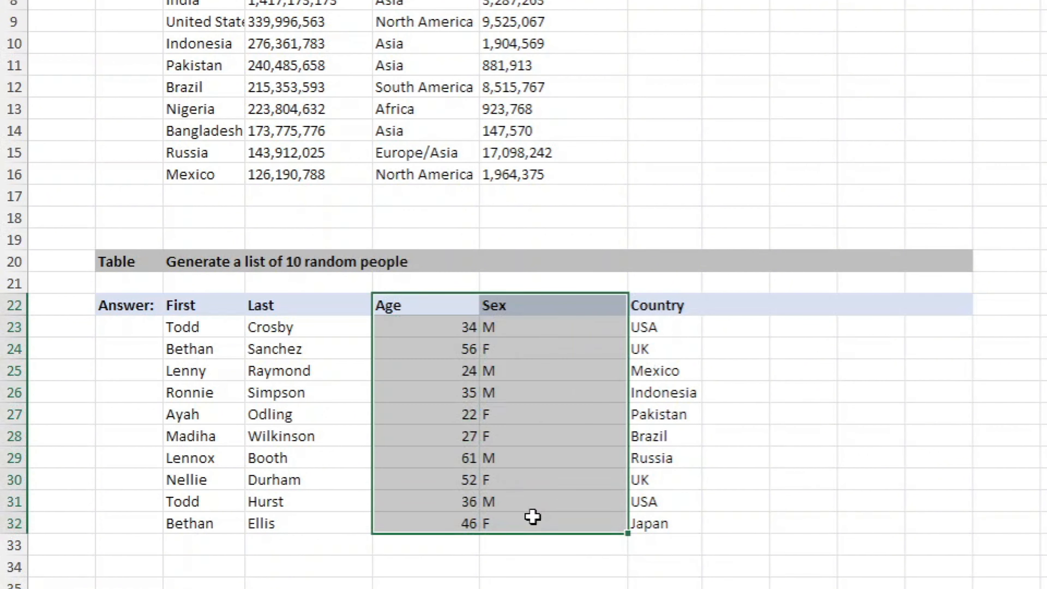
click(992, 583)
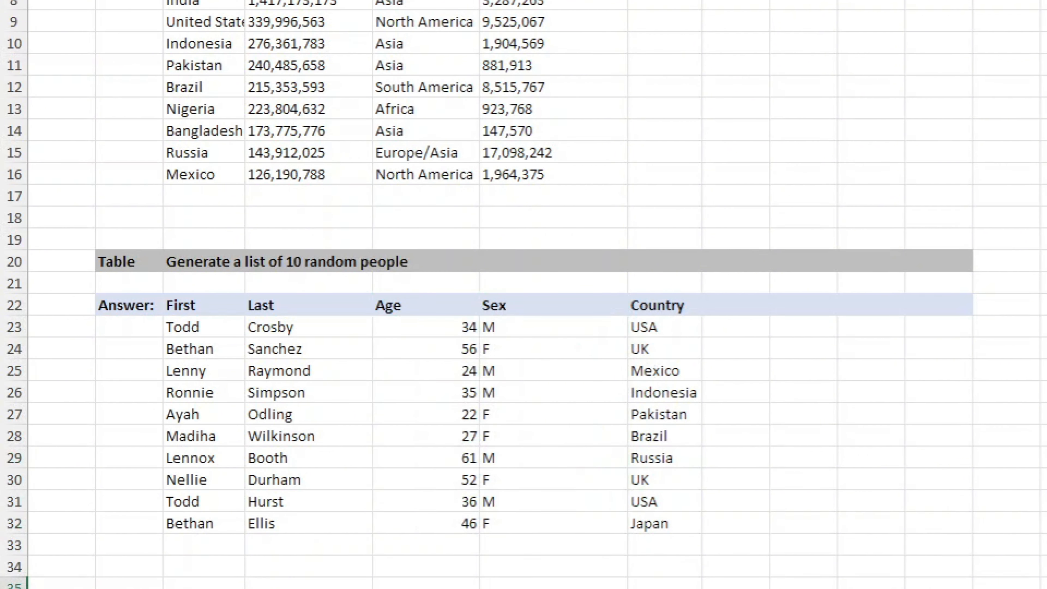
click(1043, 587)
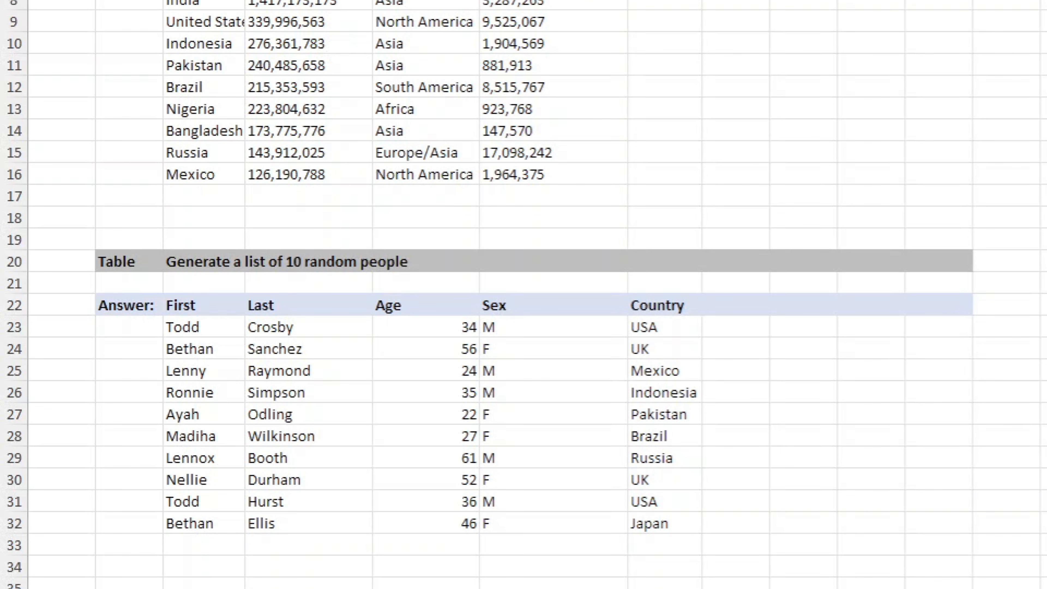